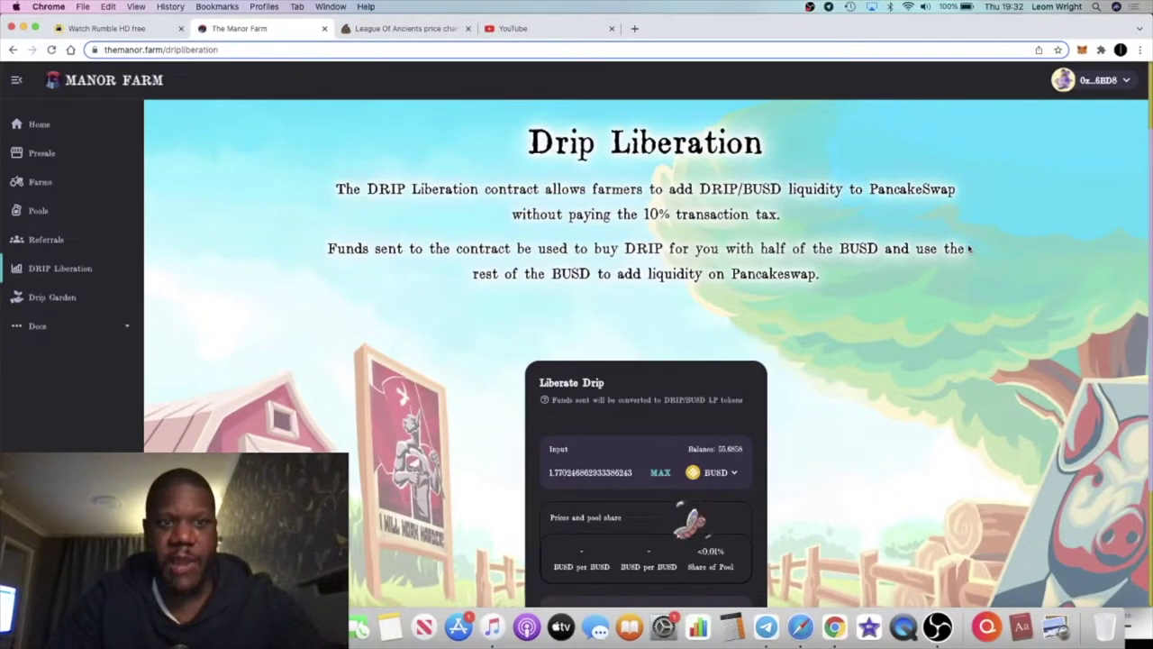
scroll(690, 517, down, 2)
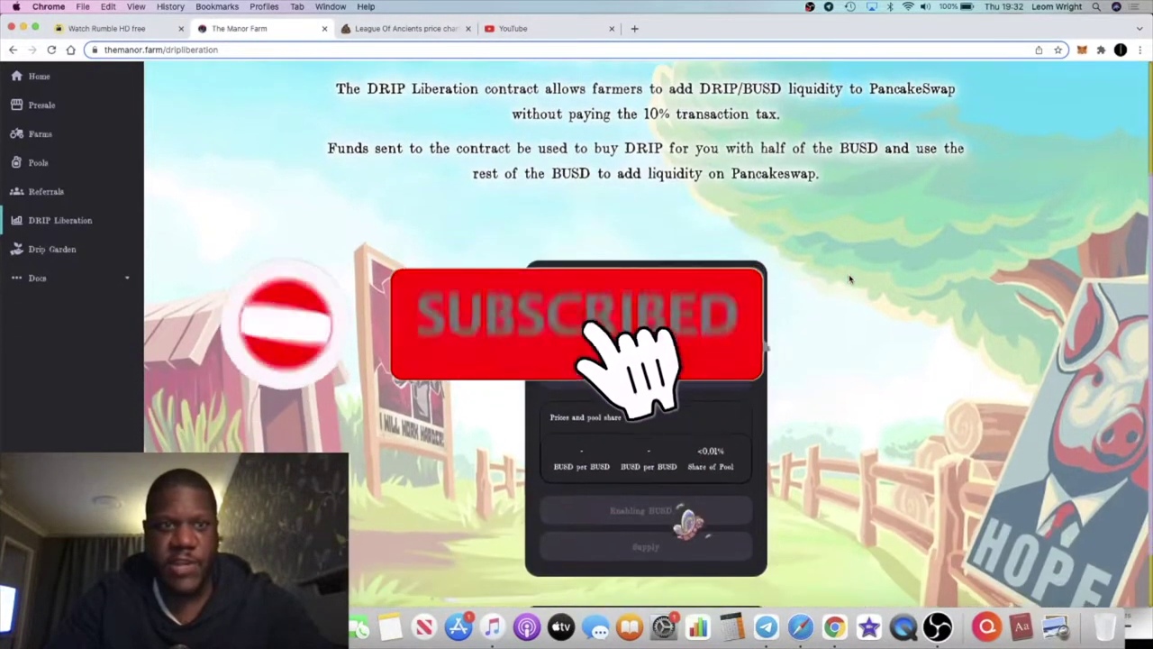
scroll(690, 517, up, 2)
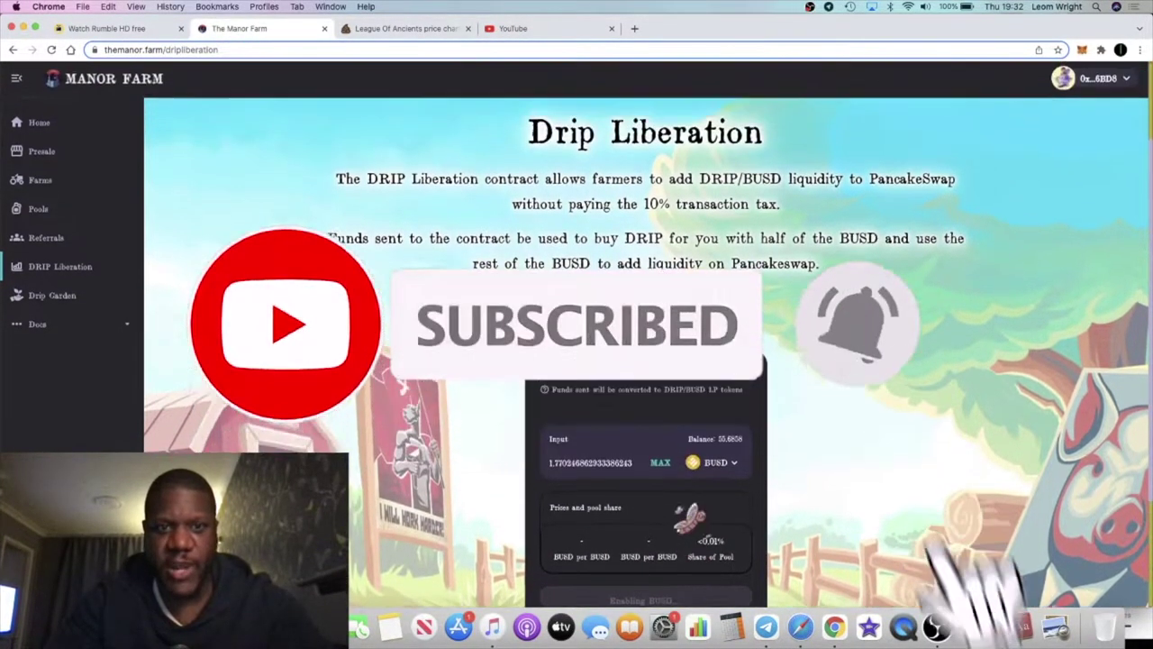
scroll(693, 521, down, 2)
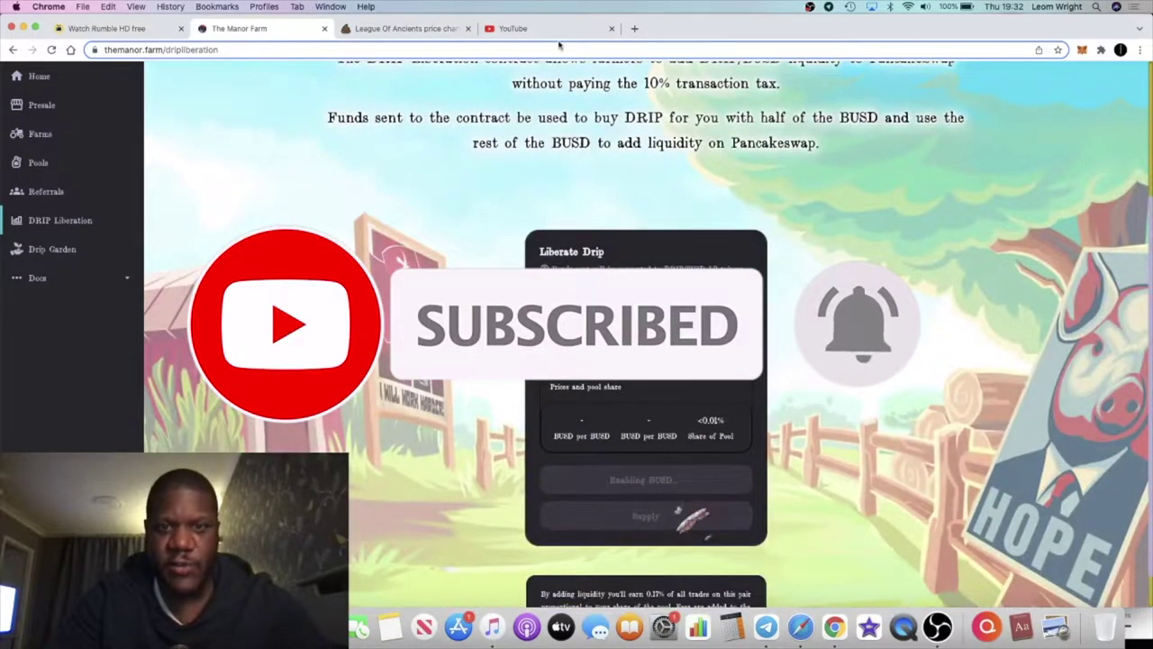
Open drip.community in a new browser tab and view the DRIP price on its Swap page.
click(634, 28)
text(drip.community)
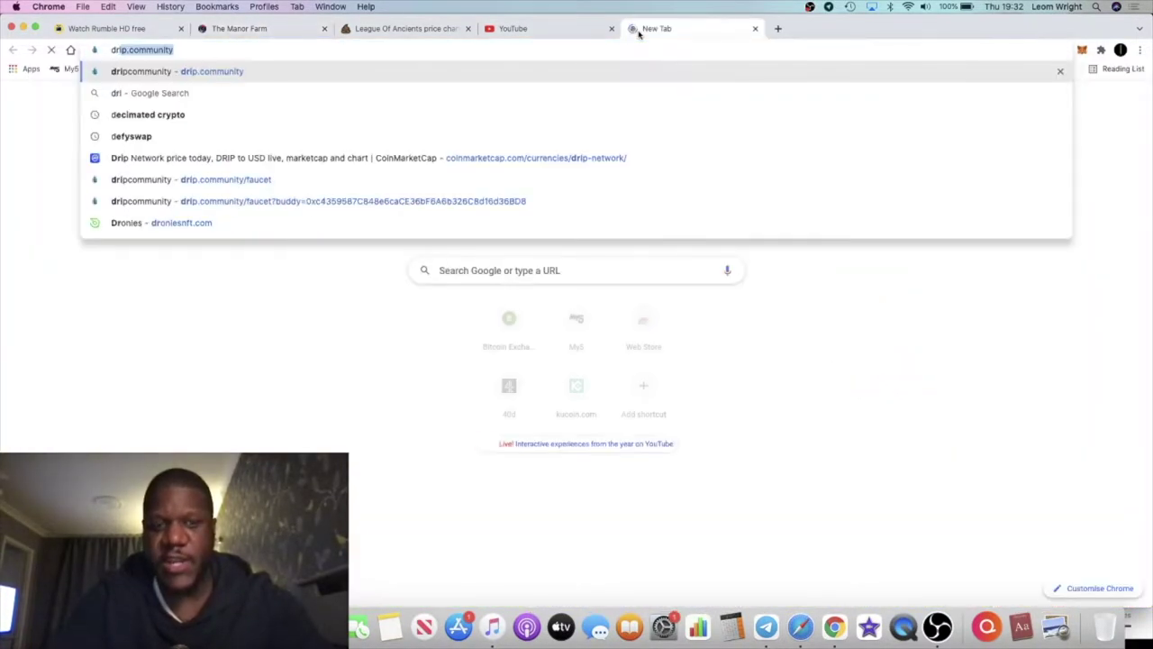
key(Return)
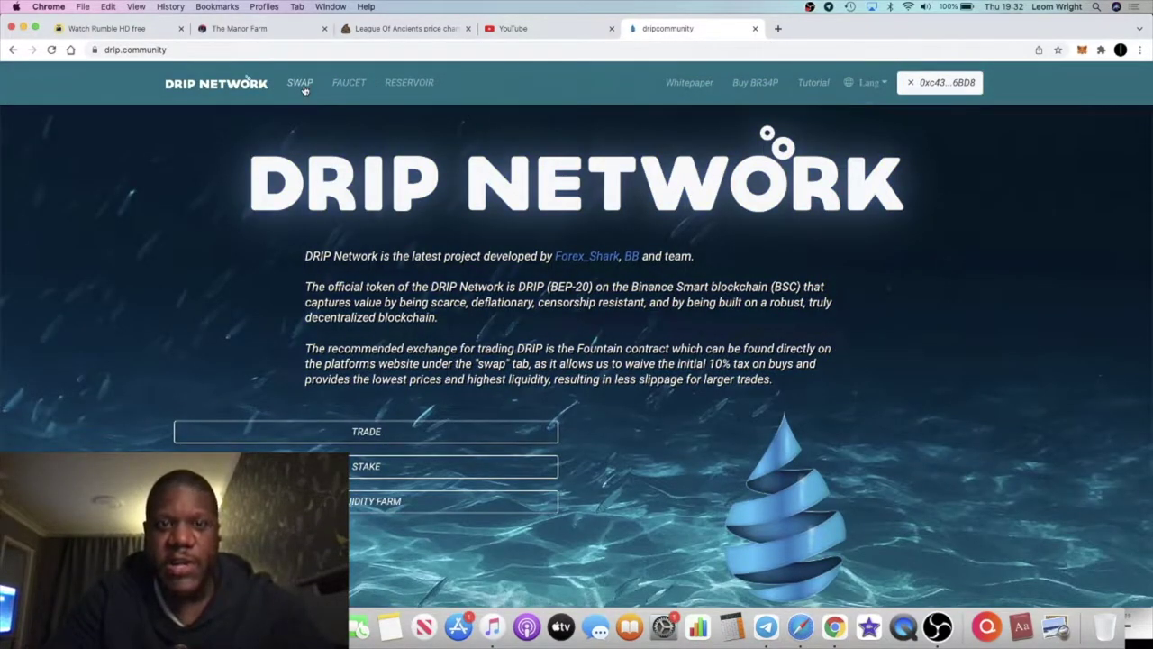
click(300, 83)
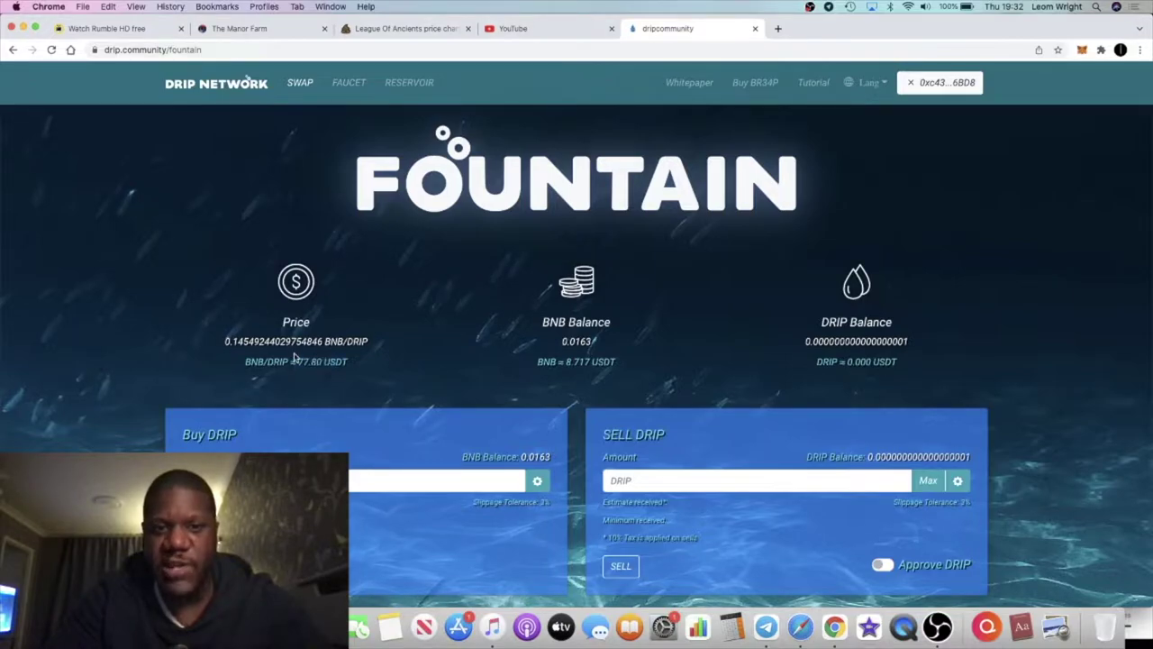
Open the Drip Network Faucet page and check the value of the deposits.
click(349, 83)
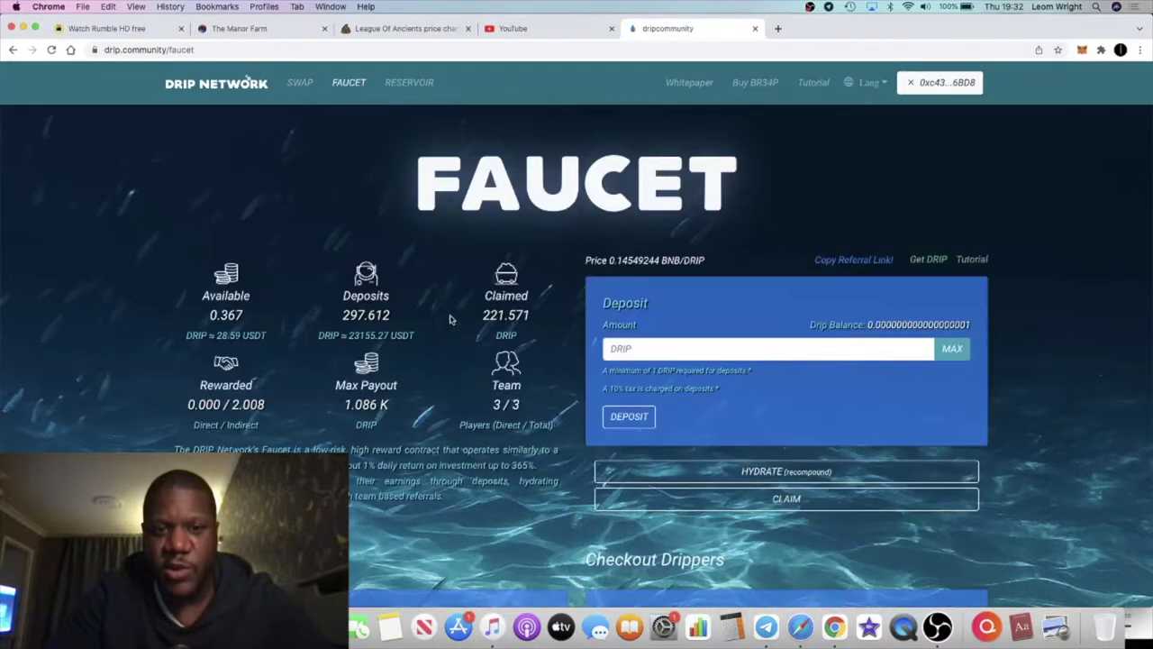
double_click(405, 336)
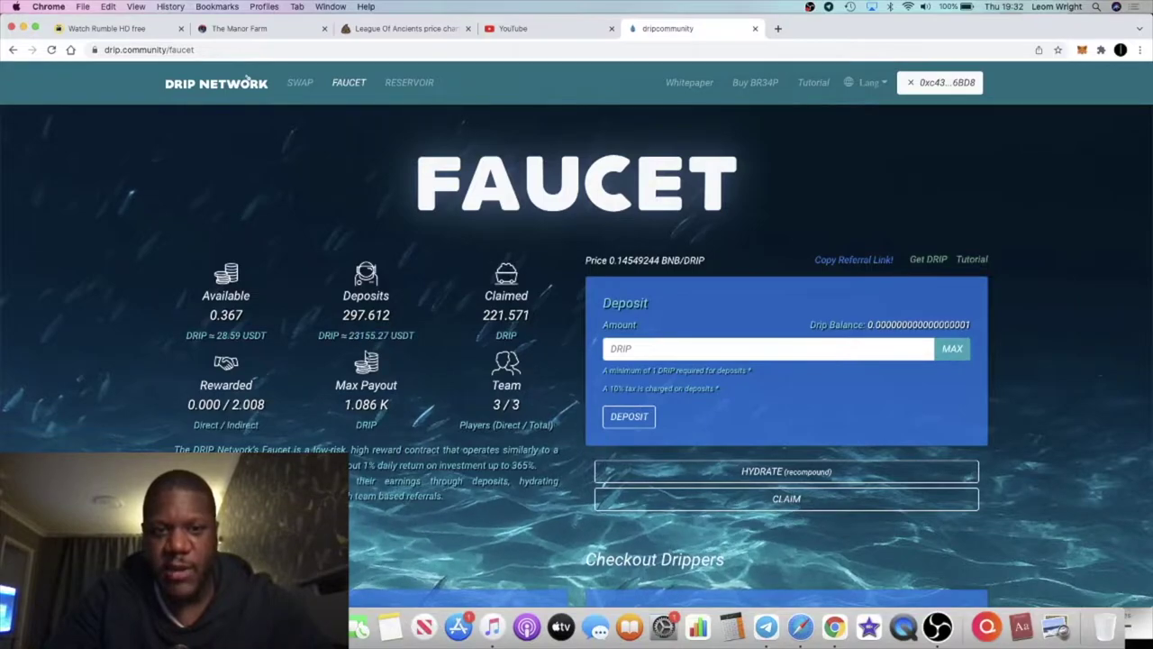
click(387, 335)
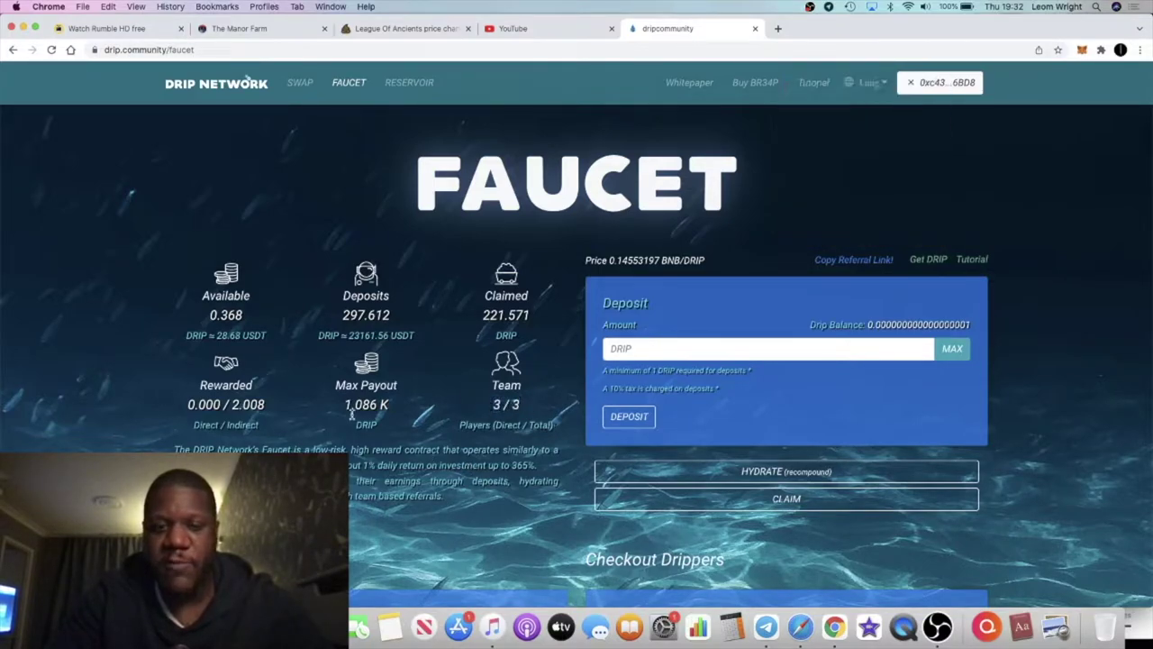
Return to The Manor Farm's DRIP Liberation page and dismiss the BUSD approval receipt.
click(246, 30)
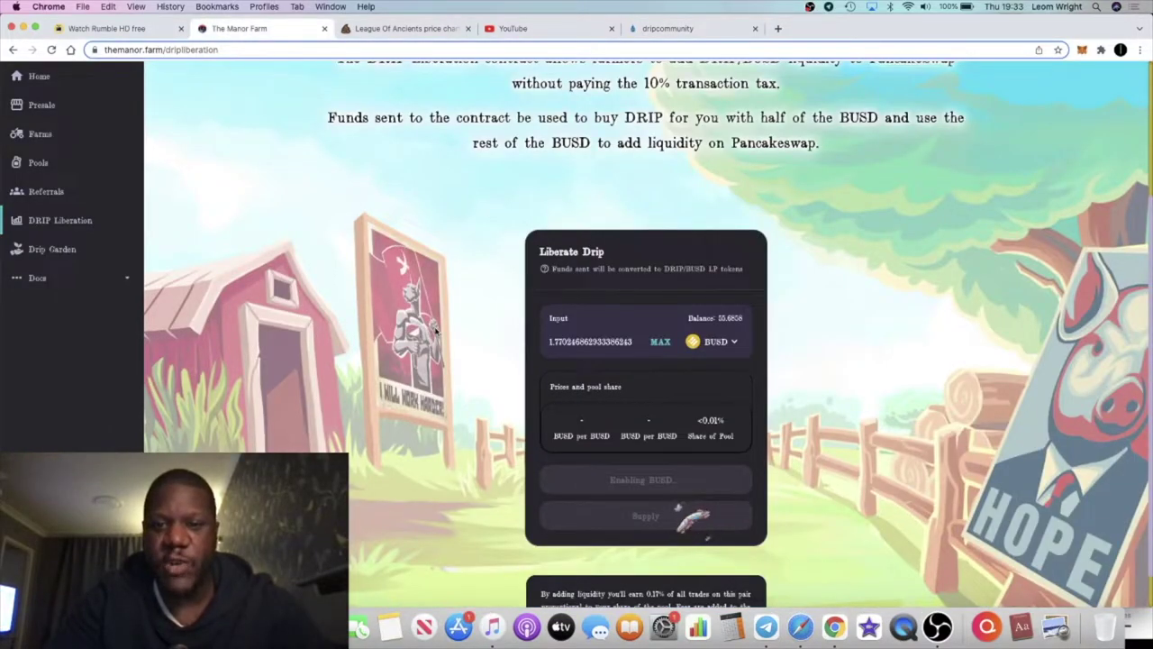
scroll(388, 360, up, 5)
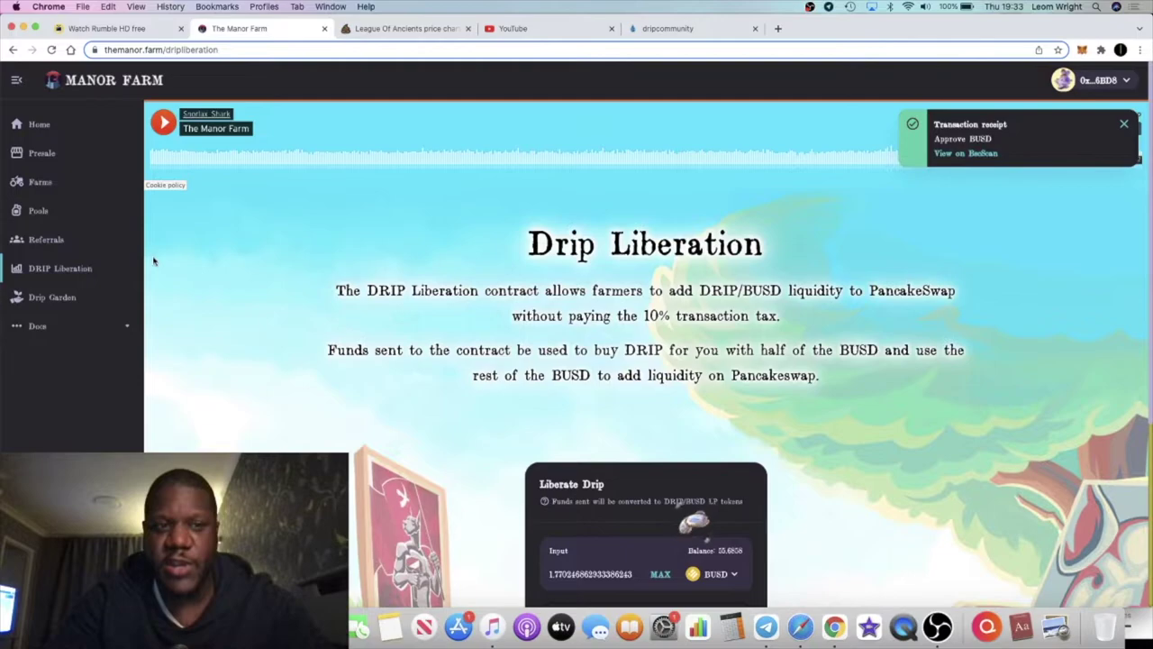
click(1126, 126)
scroll(788, 273, down, 3)
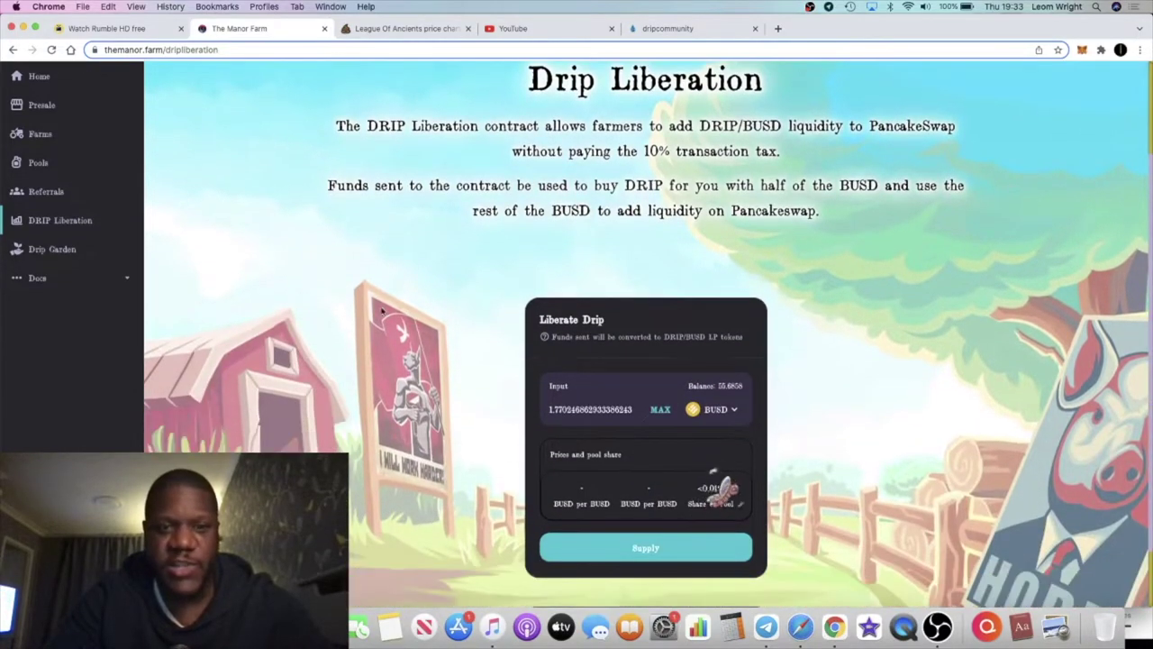
scroll(72, 198, up, 3)
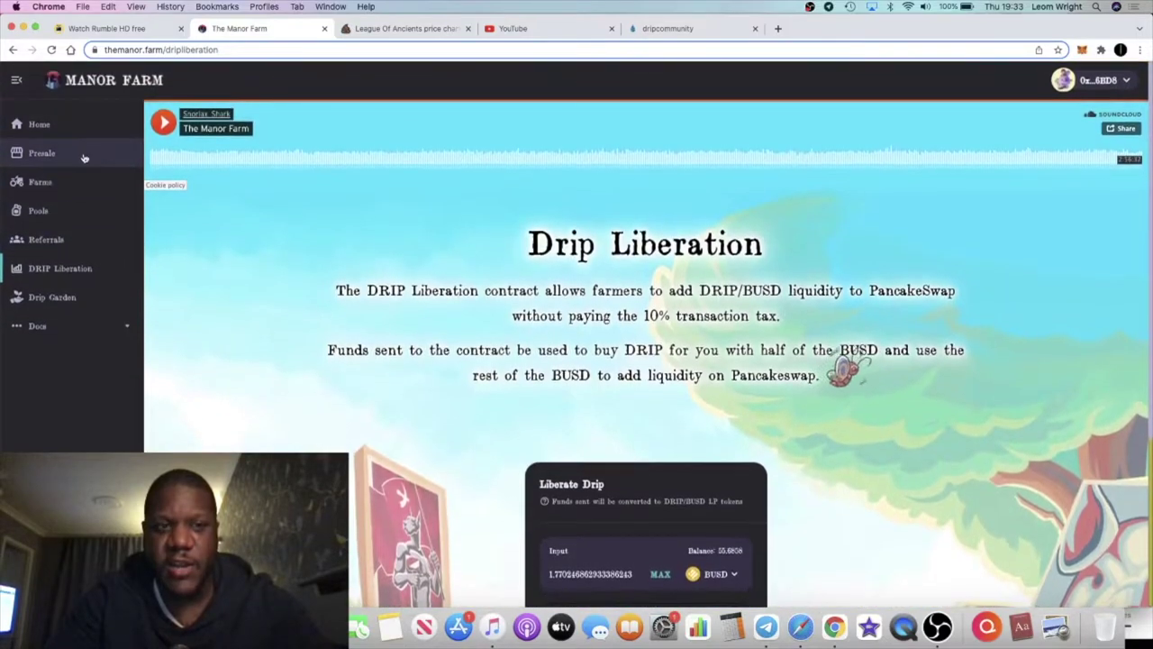
Open the Presale page and review the sale terms and the REV presale token purchase form.
click(83, 160)
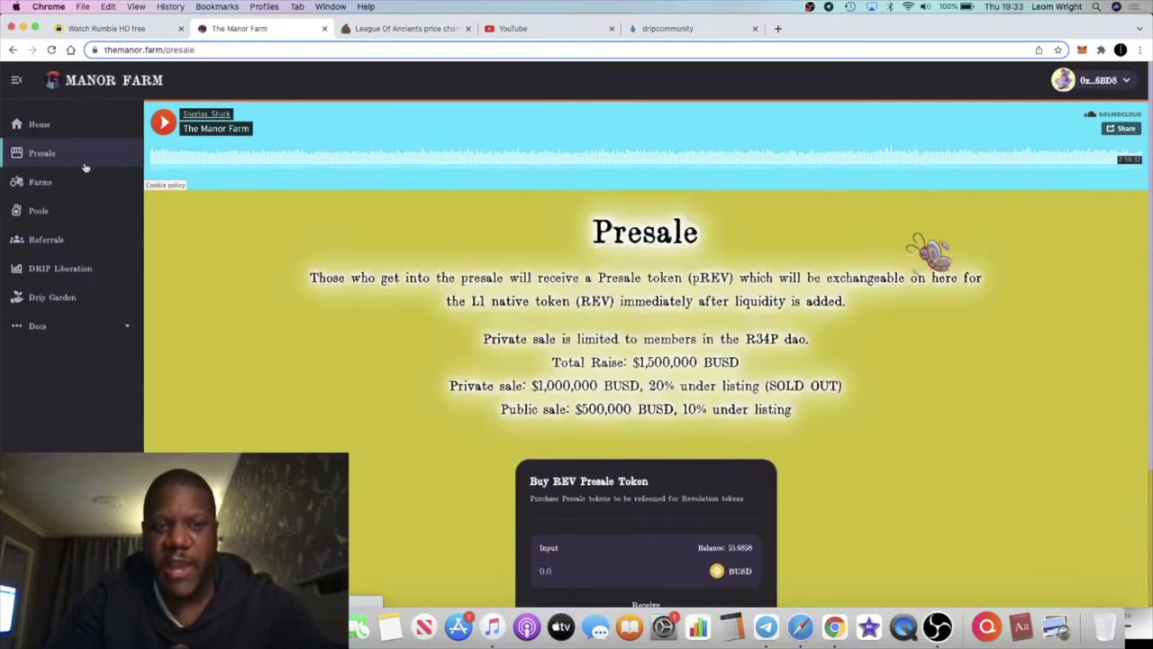
scroll(541, 311, down, 4)
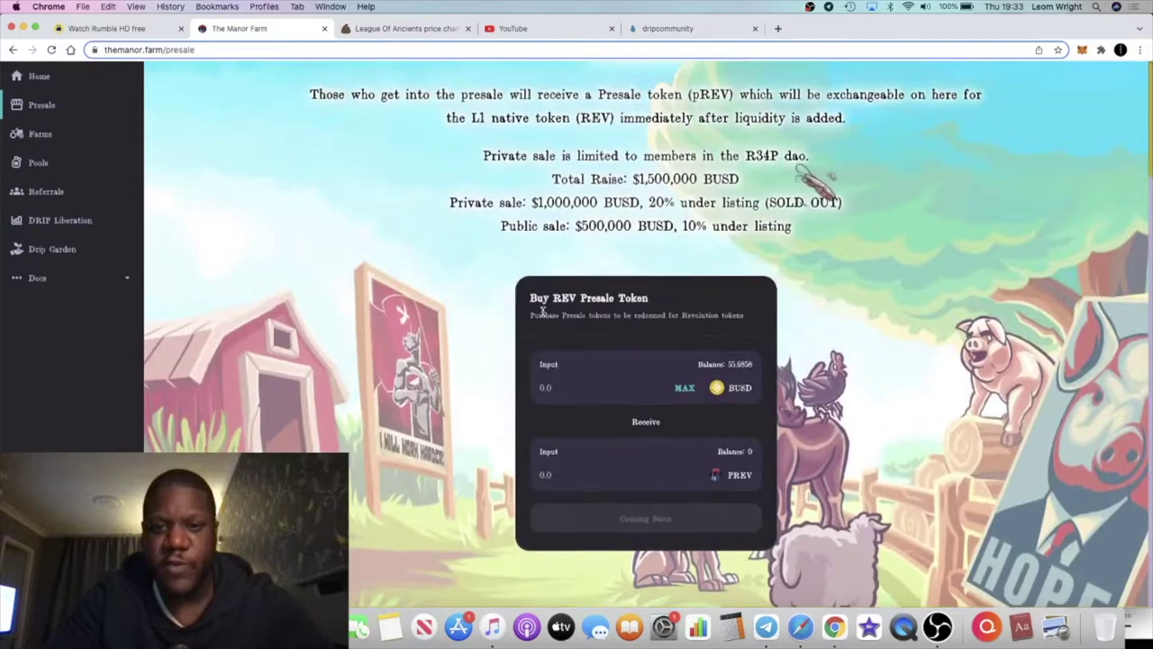
drag(530, 299, 575, 299)
click(351, 316)
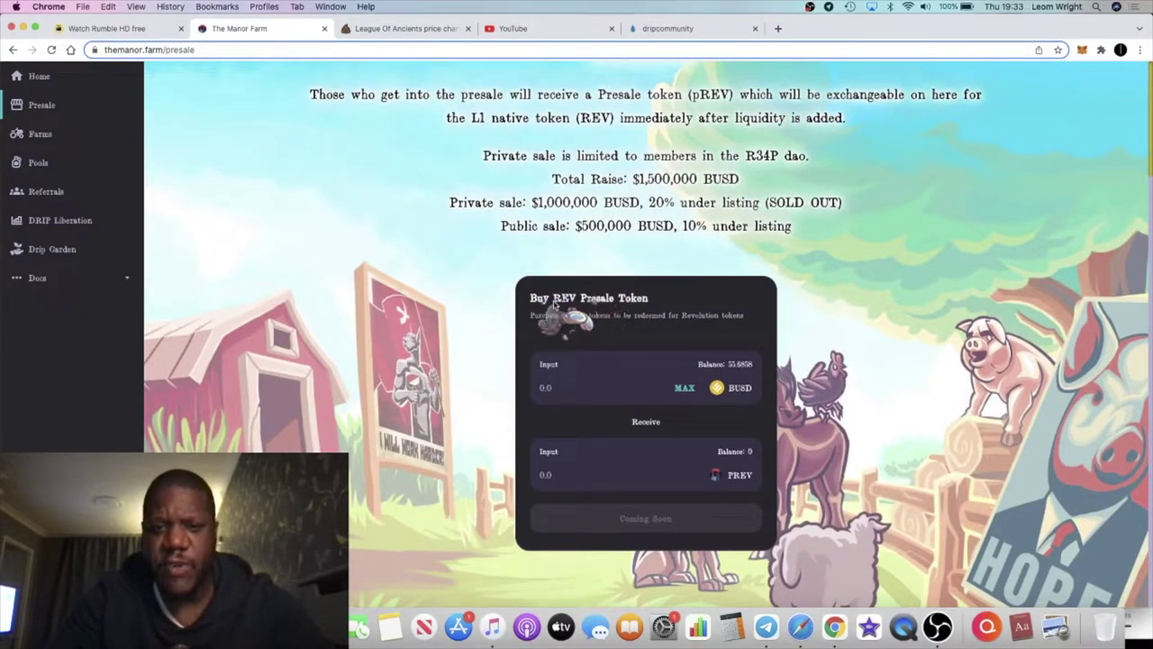
scroll(490, 291, up, 5)
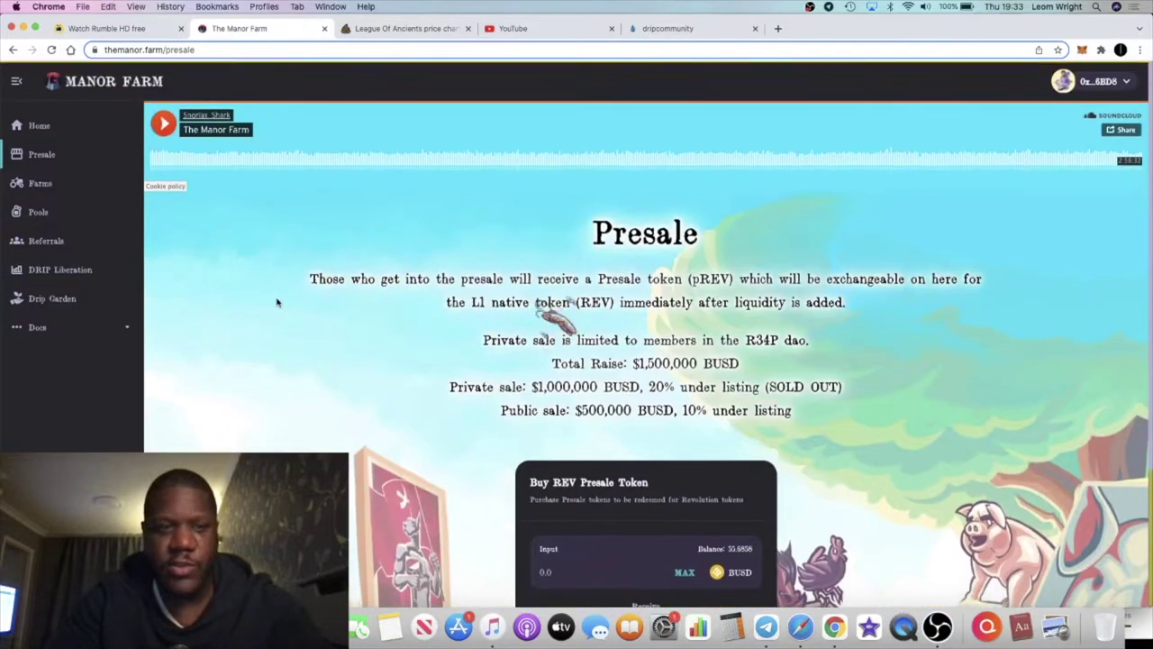
Open the Drip Garden page and review its contract balance, fertilizers bonus and plant purchase form.
click(81, 271)
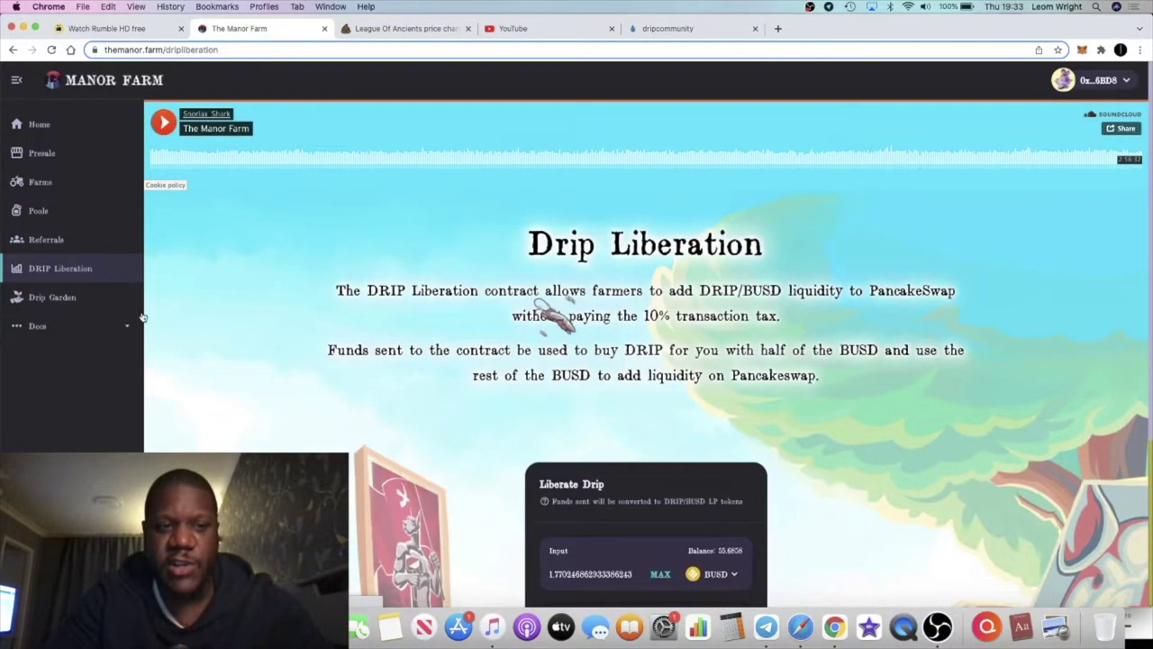
click(98, 301)
scroll(307, 378, down, 5)
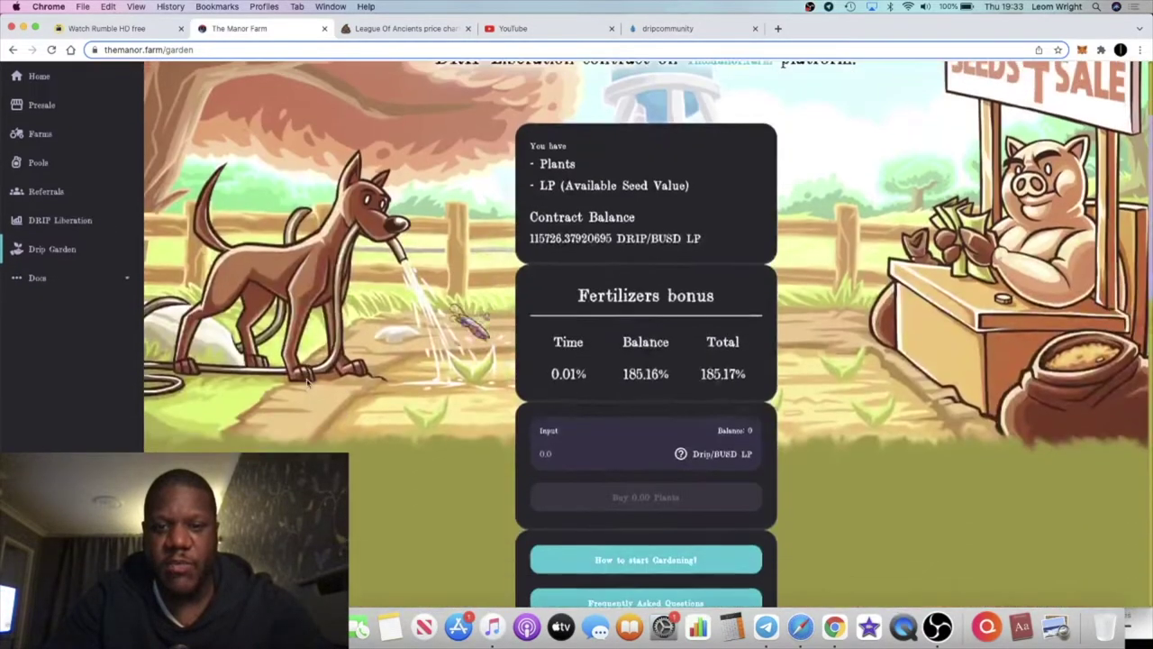
scroll(306, 383, down, 3)
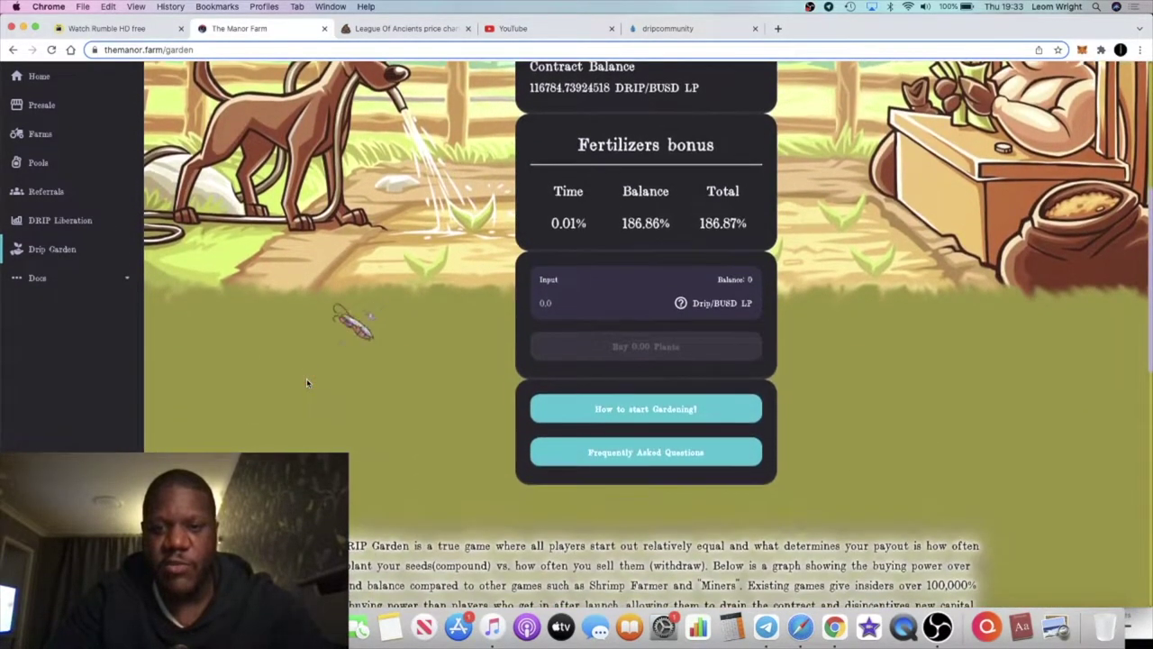
scroll(307, 382, up, 1)
scroll(307, 383, up, 5)
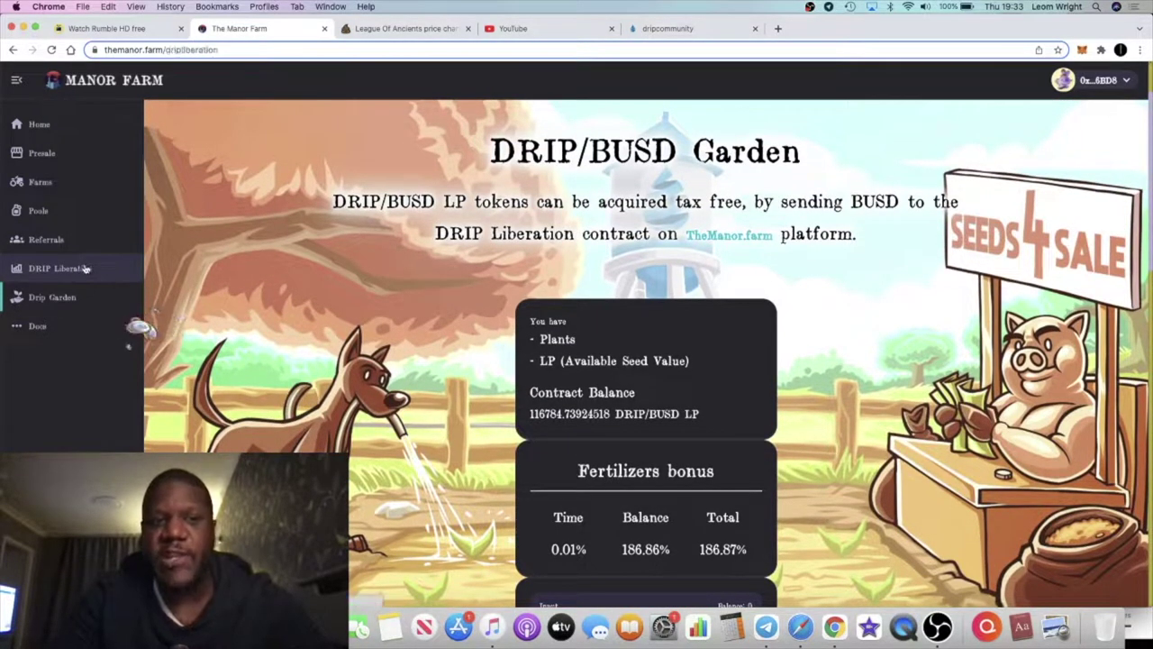
On the DRIP Liberation page, set the BUSD input to the maximum available balance.
click(90, 268)
scroll(527, 340, down, 3)
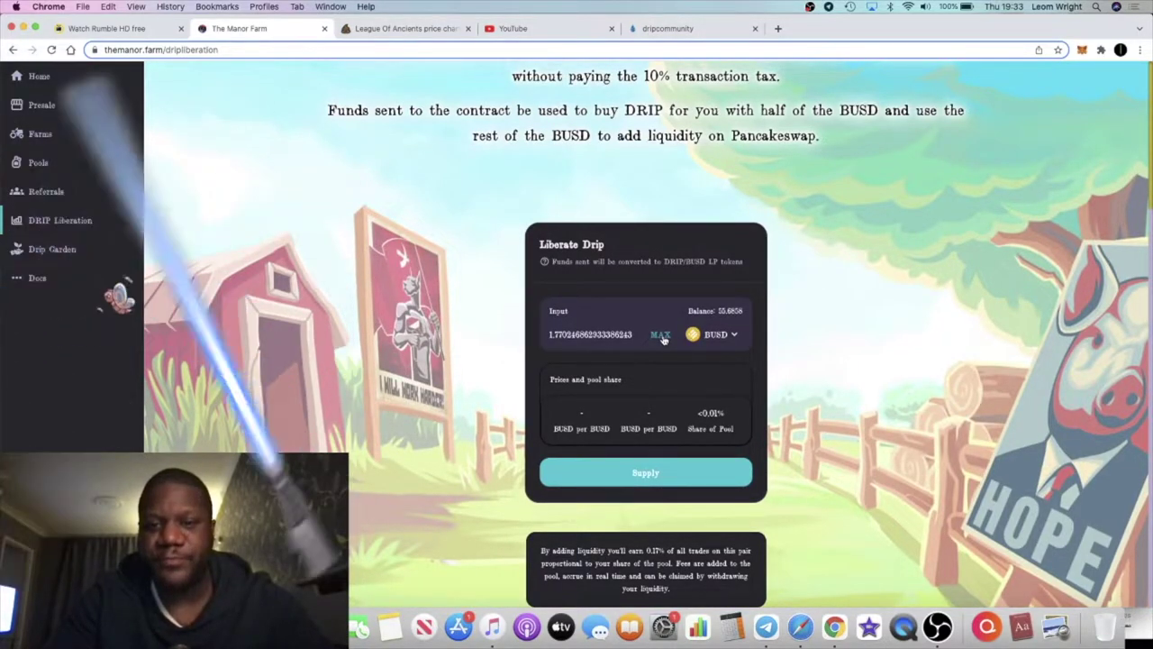
click(662, 336)
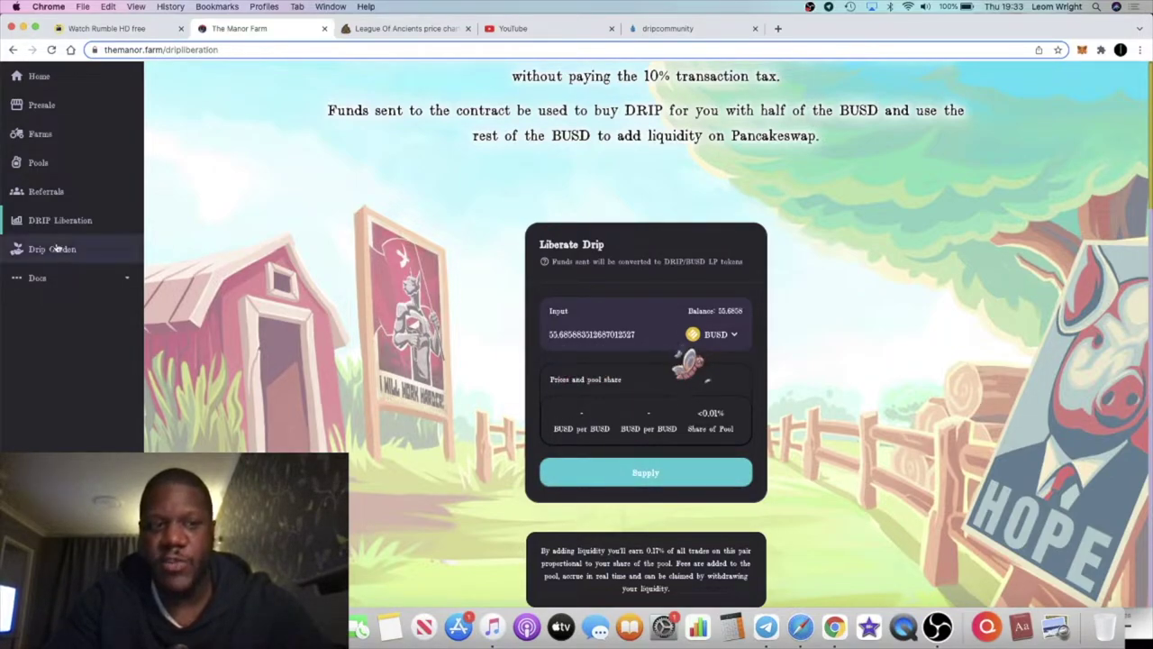
Check the Drip/BUSD LP purchase form on the Drip Garden page before supplying funds.
click(86, 250)
scroll(387, 316, down, 3)
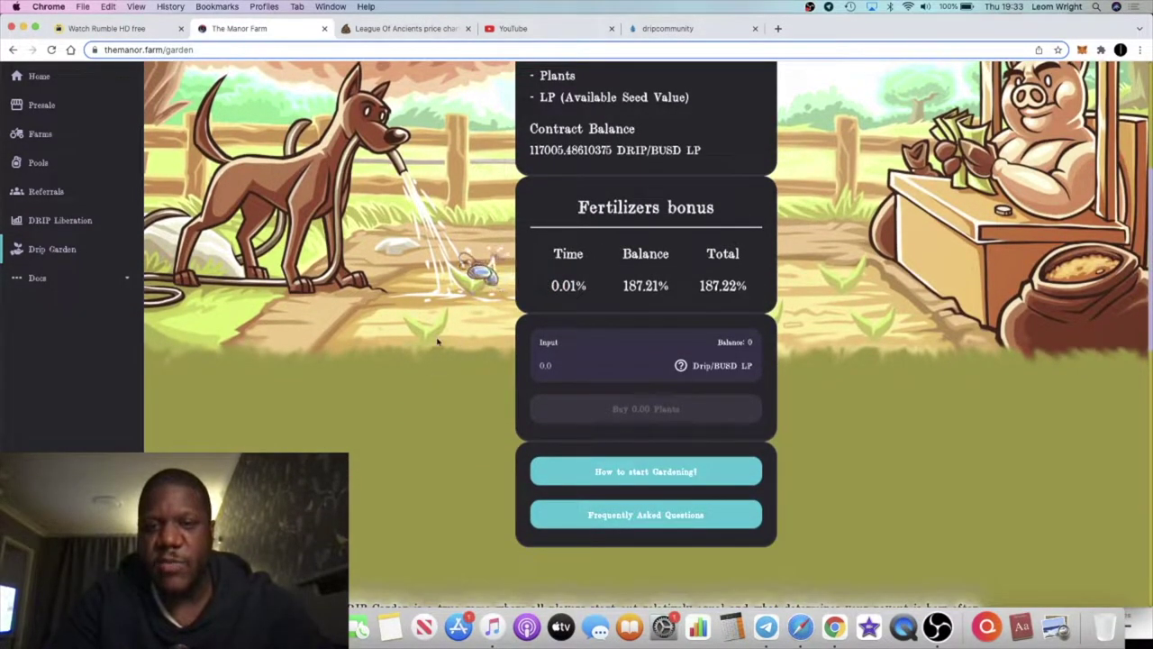
scroll(401, 337, up, 3)
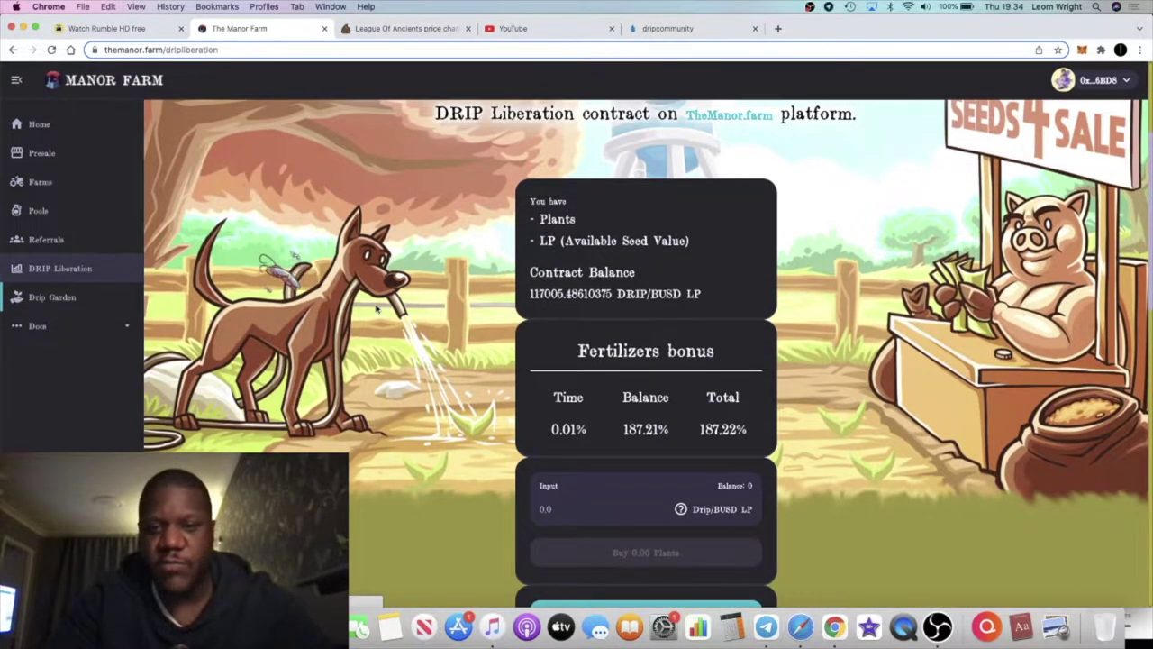
Supply the entered BUSD amount through DRIP Liberation, confirm the transaction in the MetaMask wallet and close the submission dialog.
click(66, 280)
scroll(558, 342, down, 1)
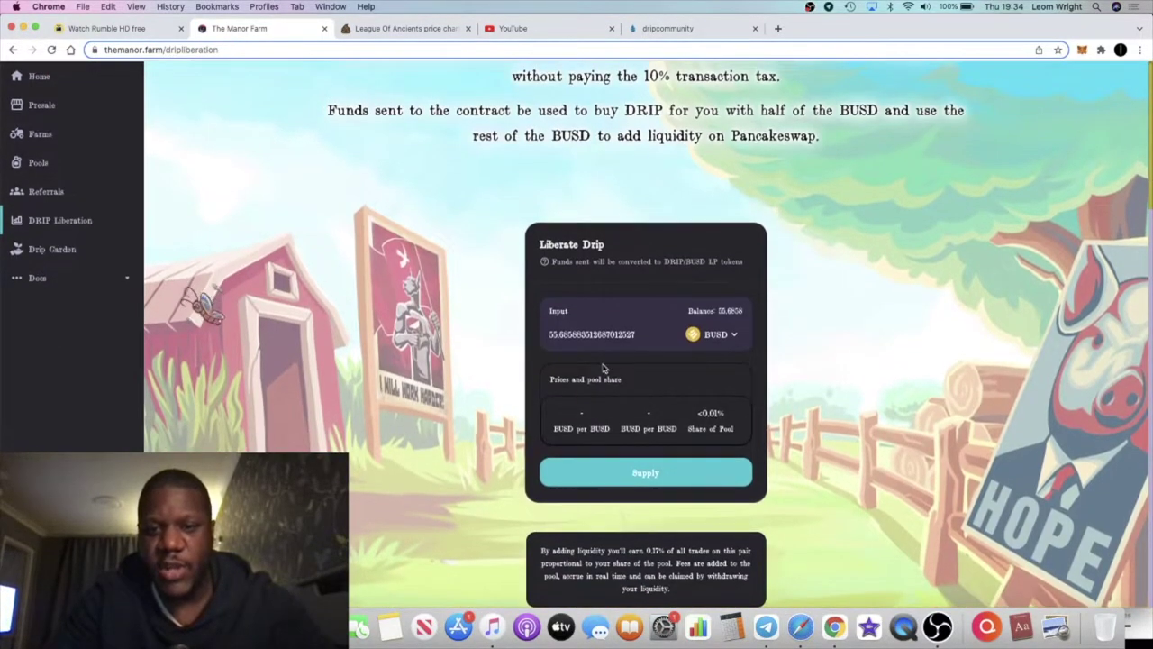
click(655, 477)
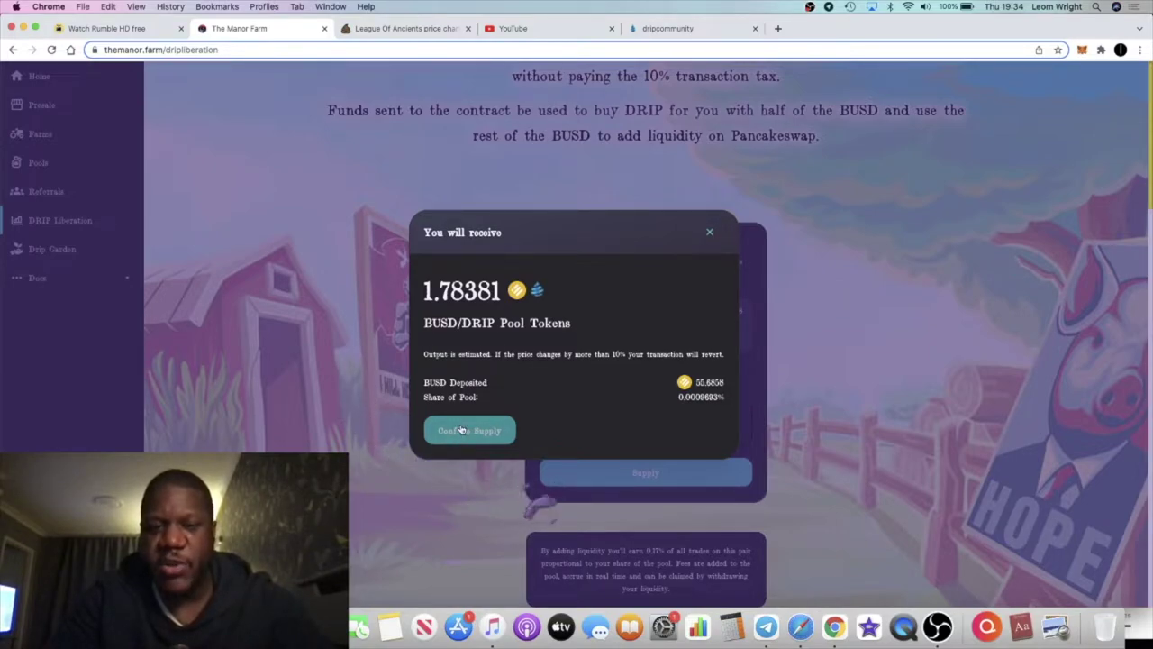
click(463, 429)
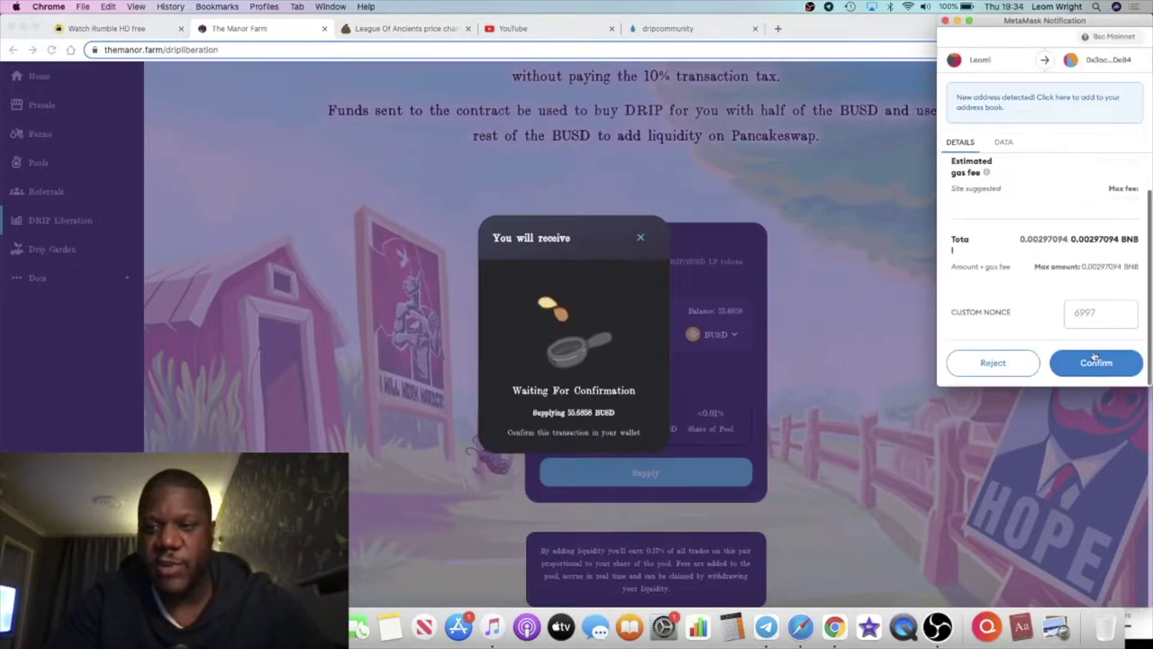
click(1095, 361)
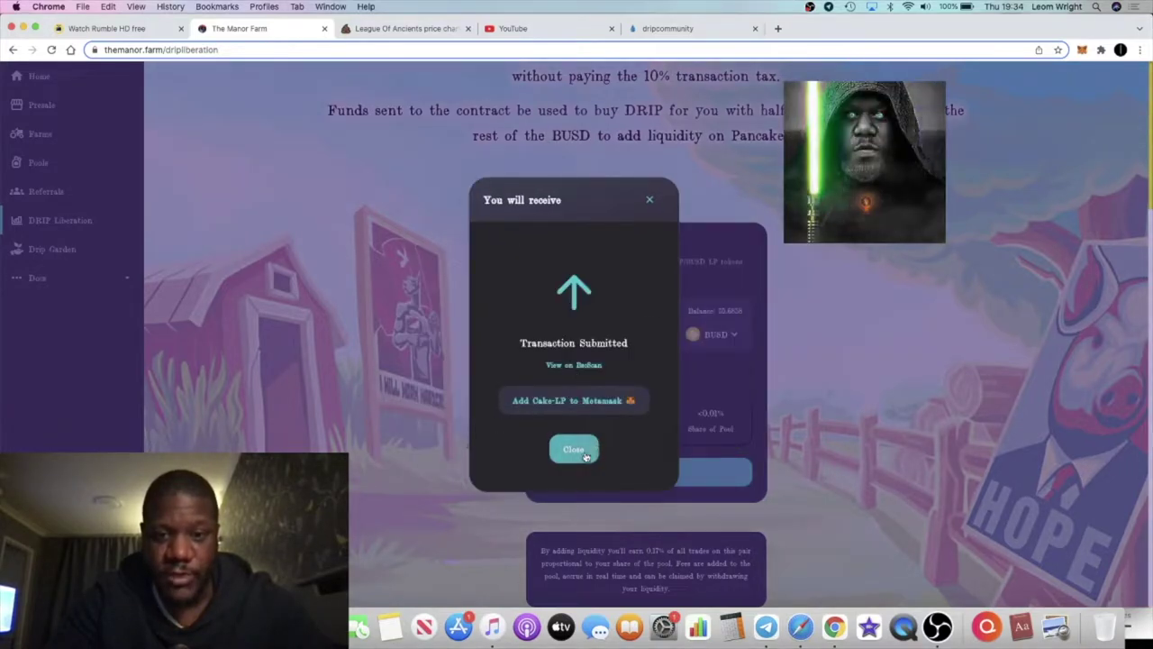
click(578, 450)
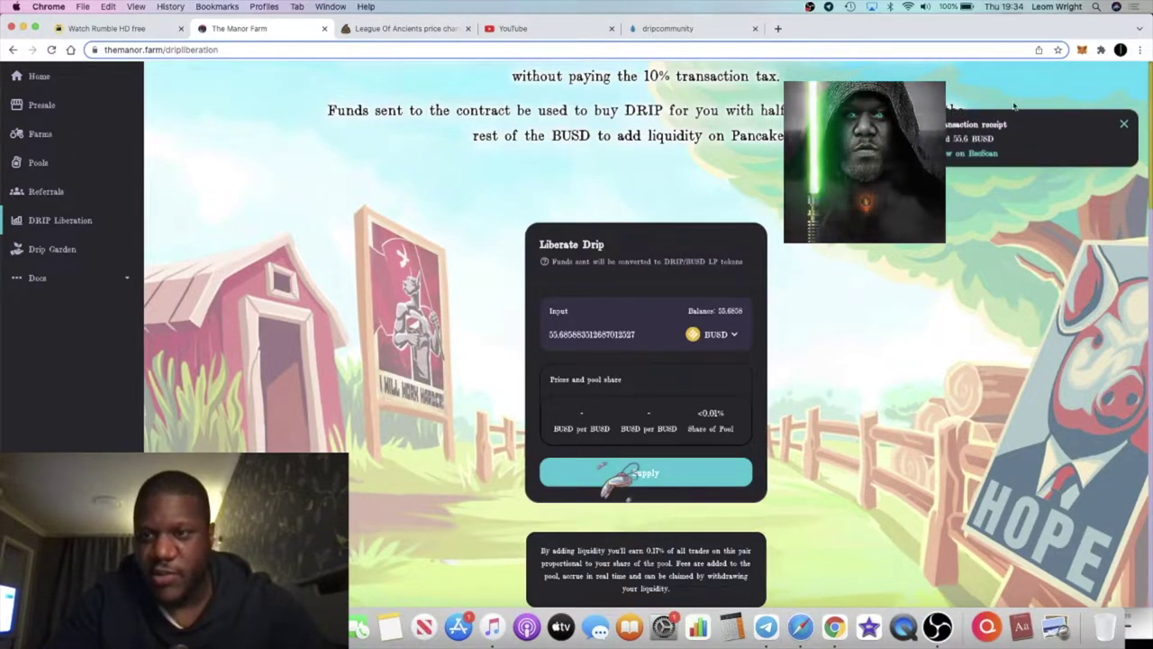
In the Drip Garden, enter the maximum Drip/BUSD LP amount, enable the LP token and confirm the approval in MetaMask.
click(72, 248)
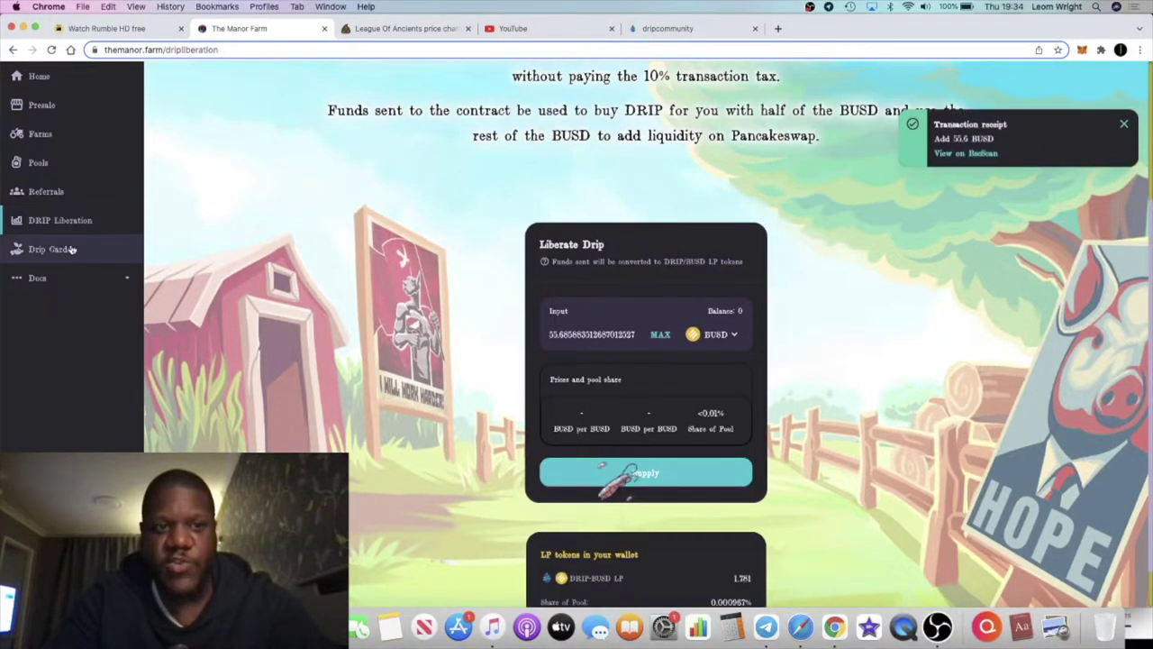
scroll(638, 340, down, 3)
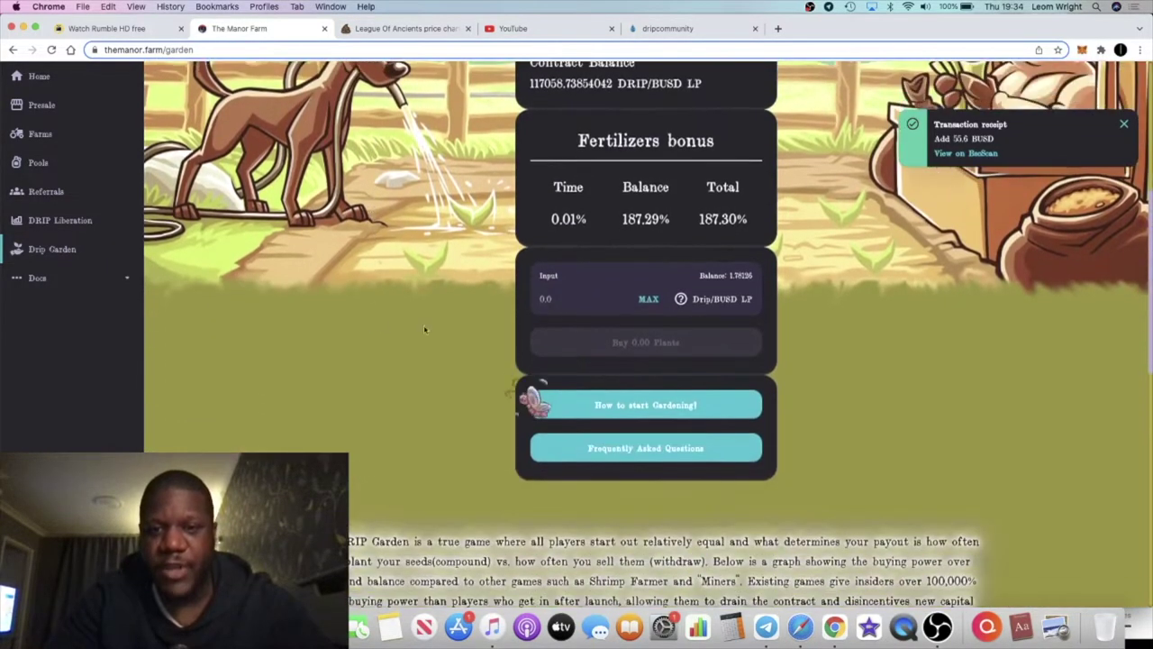
click(648, 300)
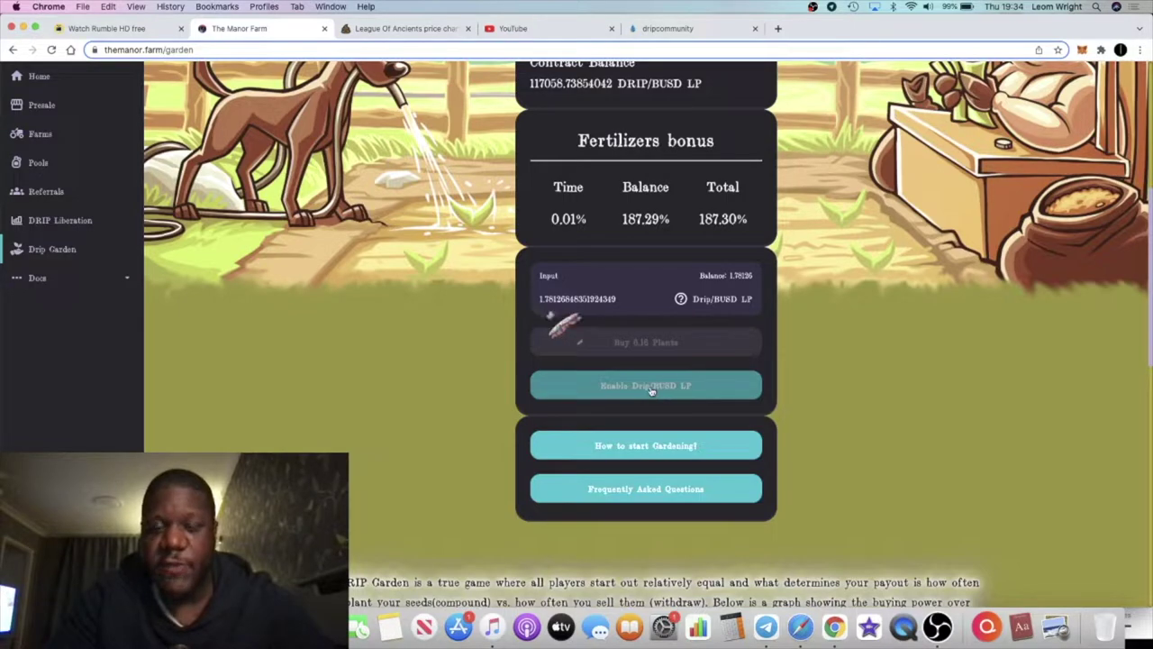
click(650, 388)
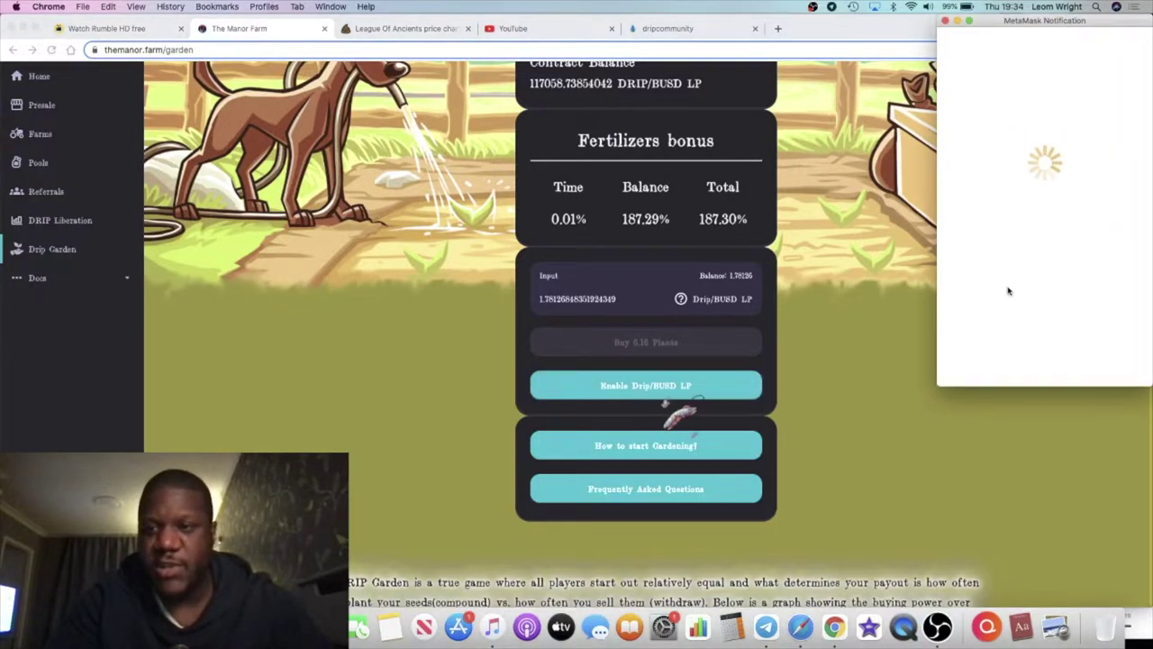
click(1110, 365)
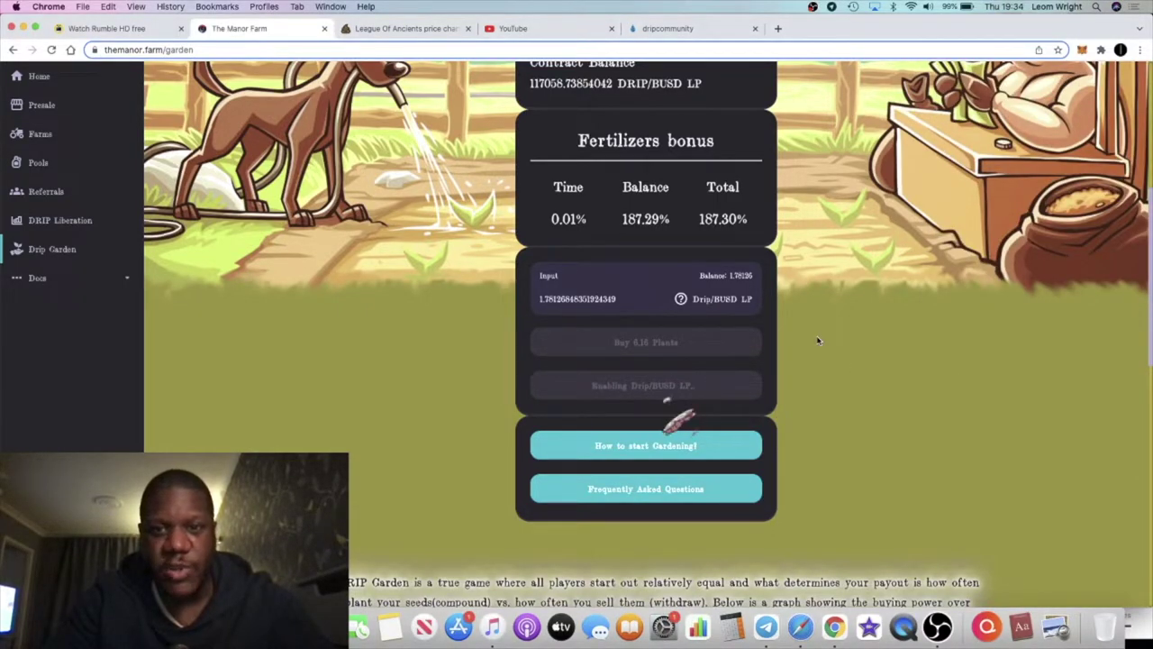
Wait in the Drip Garden for the Drip/BUSD LP approval to complete and dismiss its transaction receipt.
scroll(818, 340, up, 4)
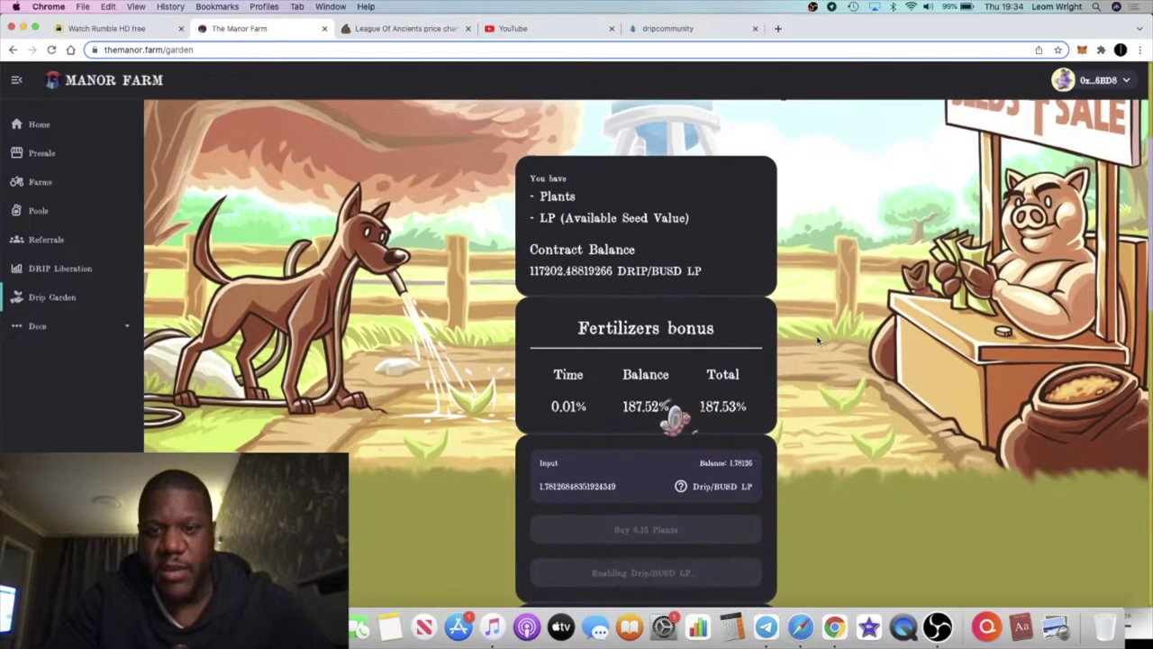
scroll(818, 340, down, 2)
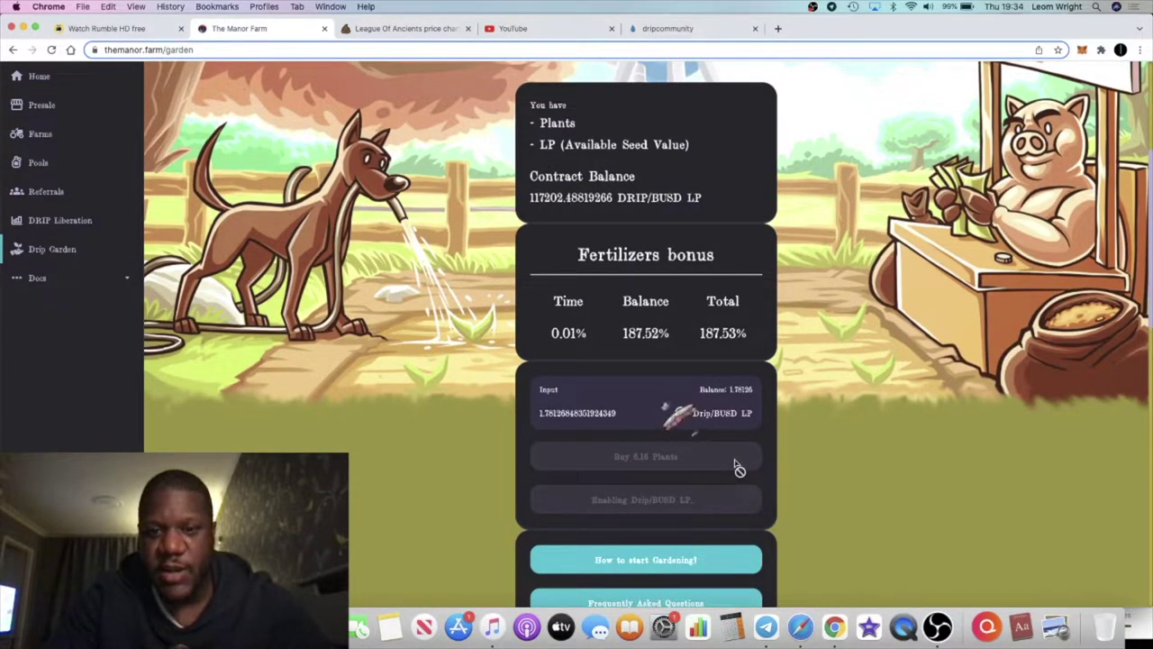
scroll(734, 451, down, 3)
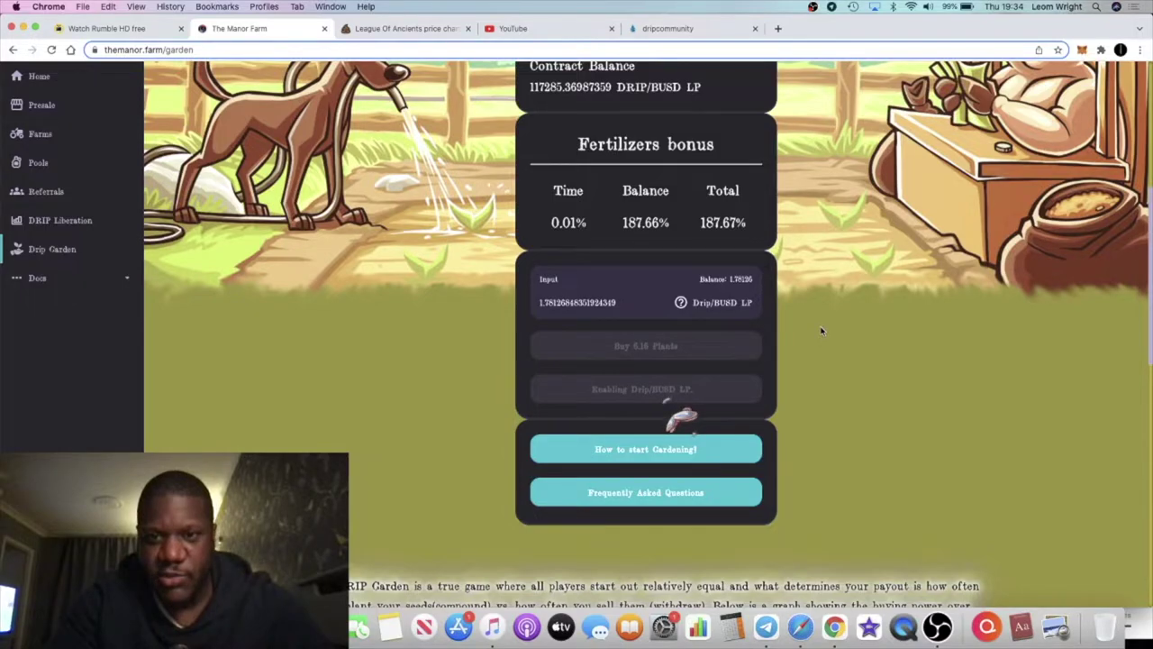
scroll(821, 331, up, 2)
scroll(821, 331, up, 2)
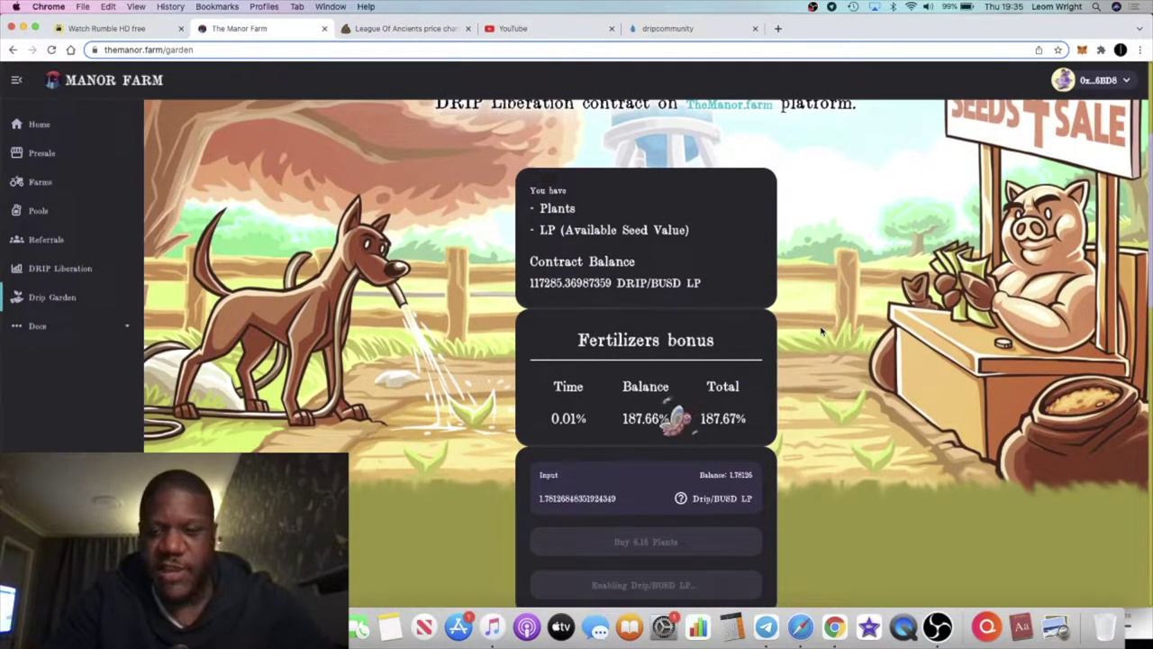
scroll(821, 330, down, 3)
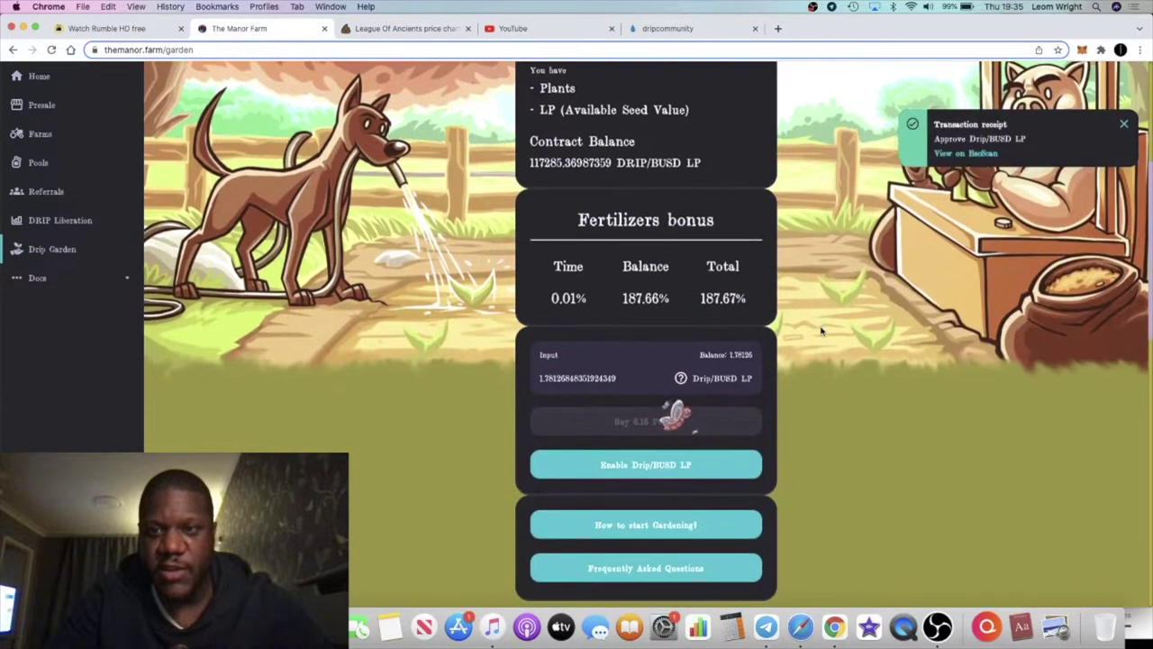
click(1126, 127)
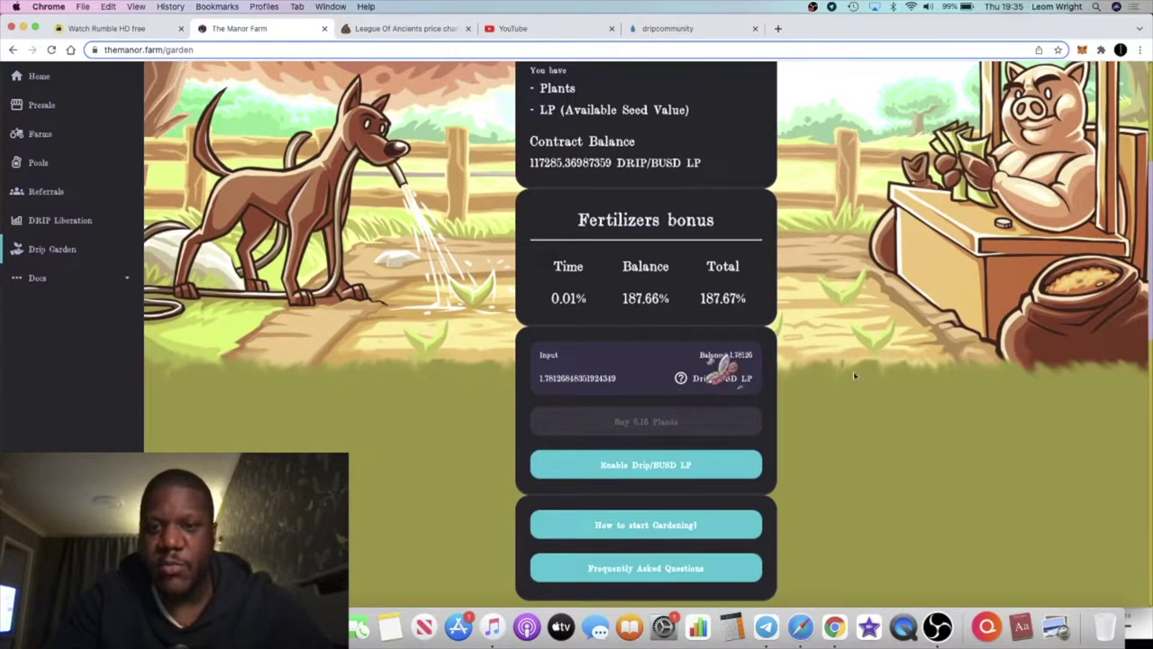
Look at the DRIP Network Faucet page, then return to the plant purchase form in the Drip Garden.
click(714, 32)
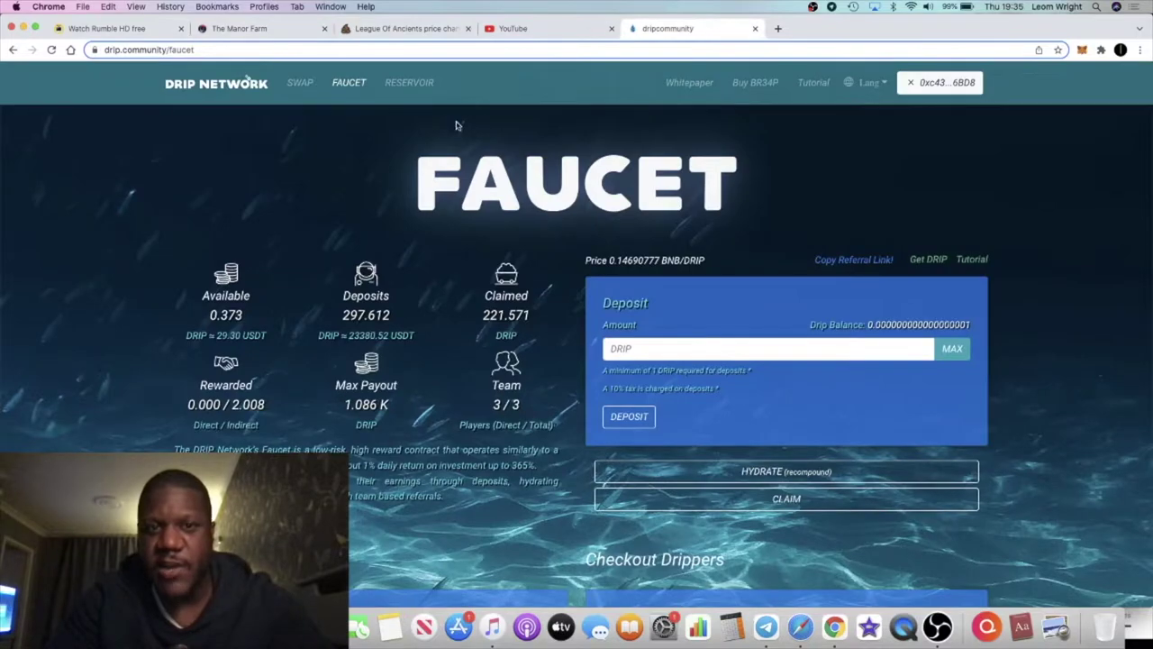
click(264, 29)
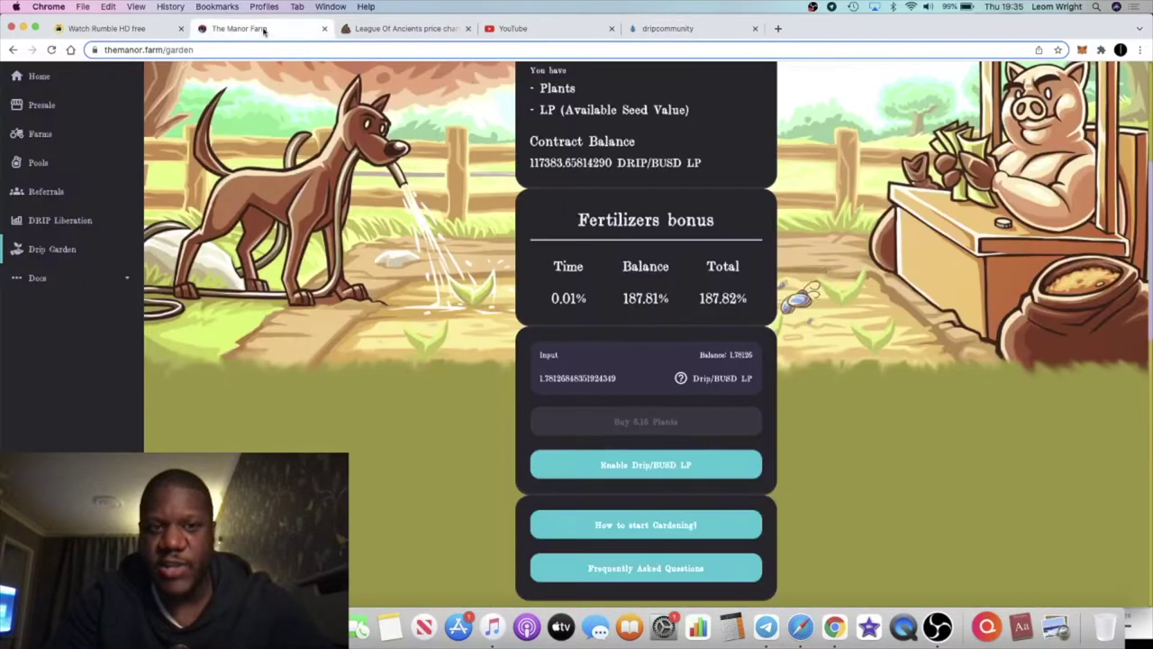
scroll(483, 393, down, 2)
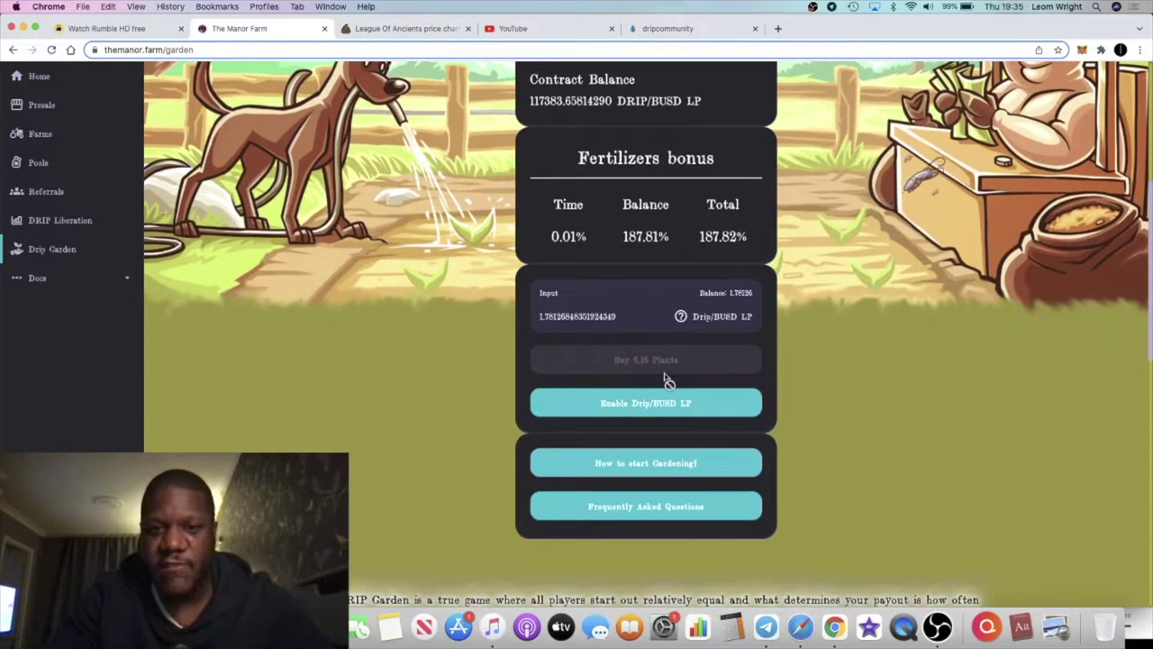
click(725, 398)
scroll(724, 396, down, 3)
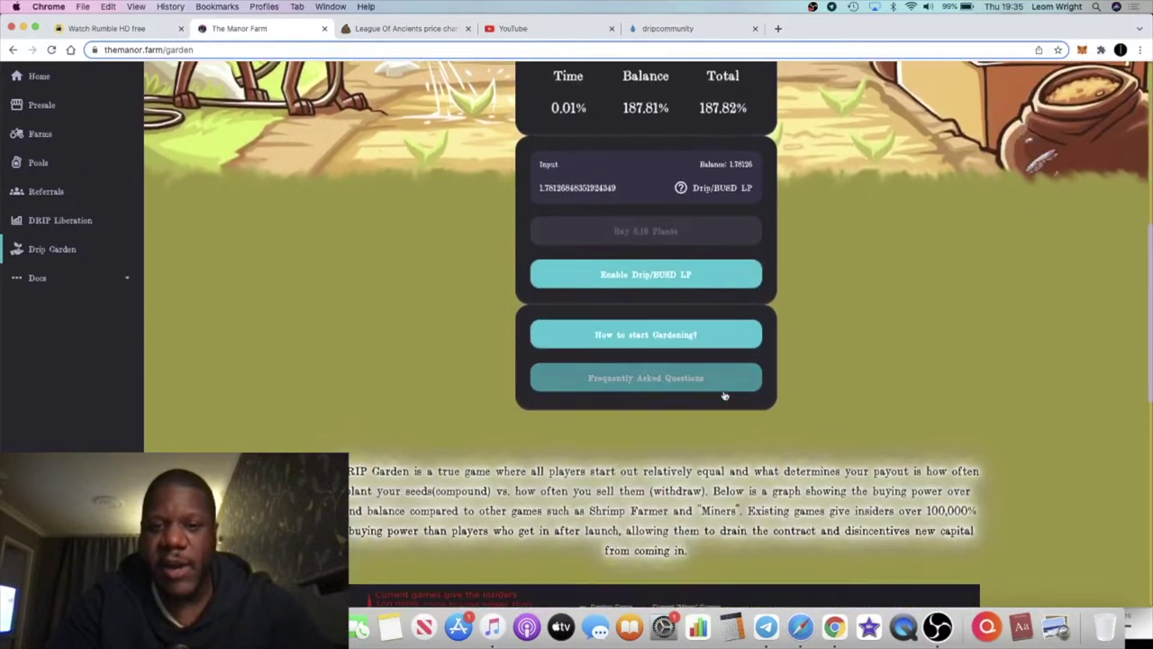
scroll(674, 420, up, 5)
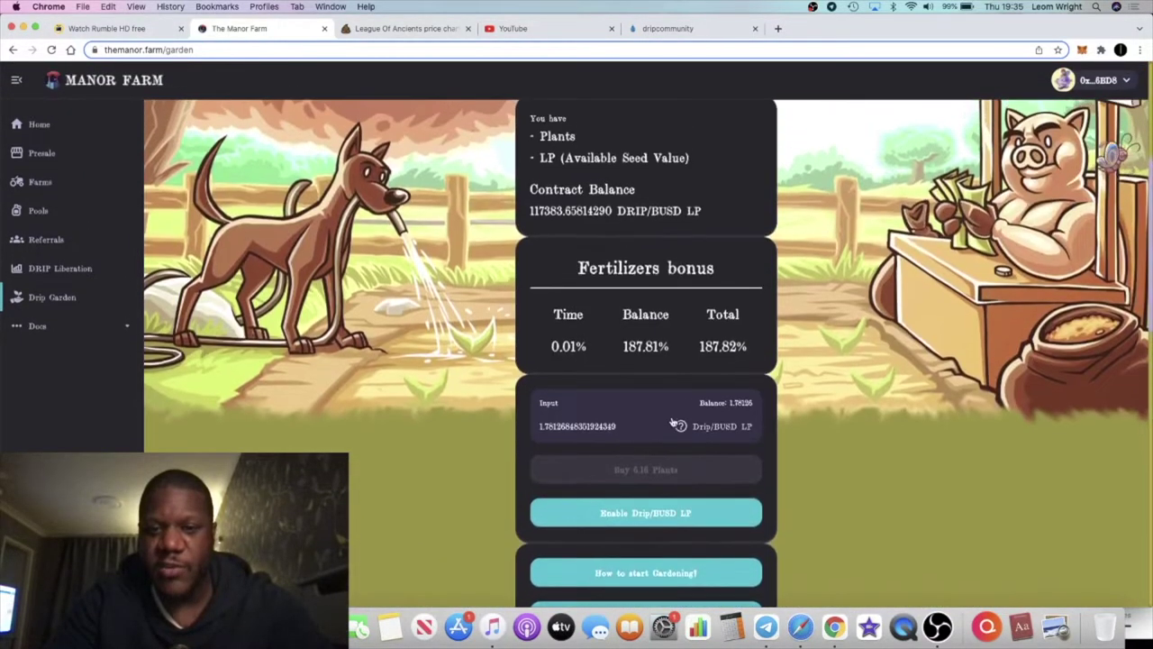
Buy 6.17 plants with the entered Drip/BUSD LP amount and confirm the transaction in MetaMask.
scroll(775, 471, down, 2)
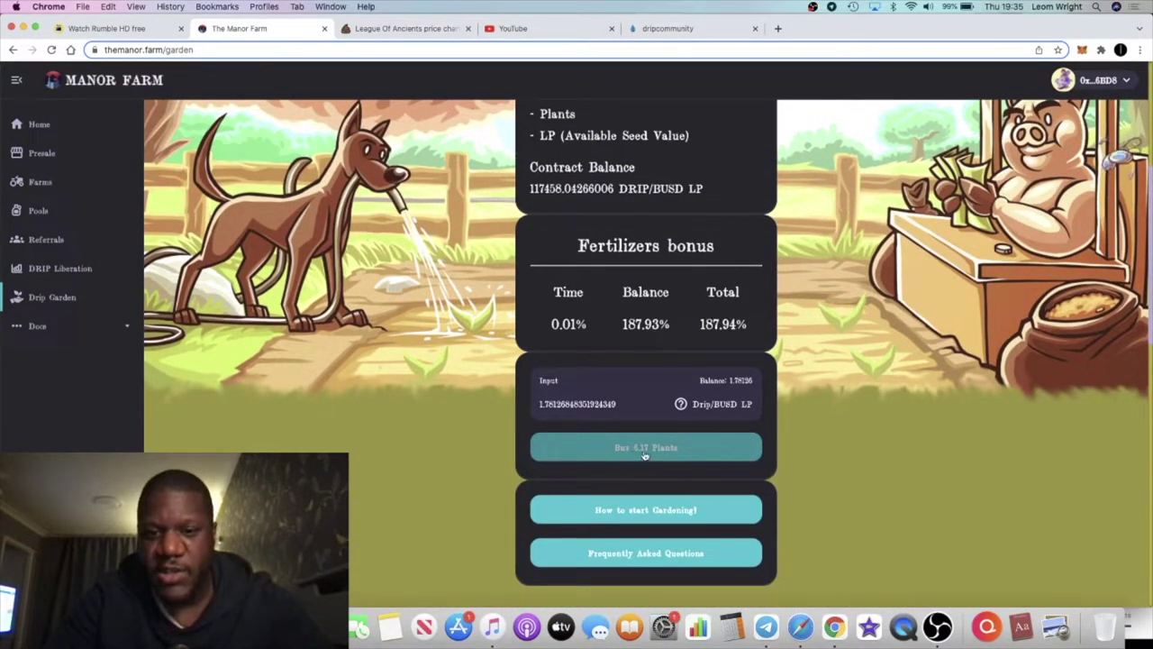
click(645, 448)
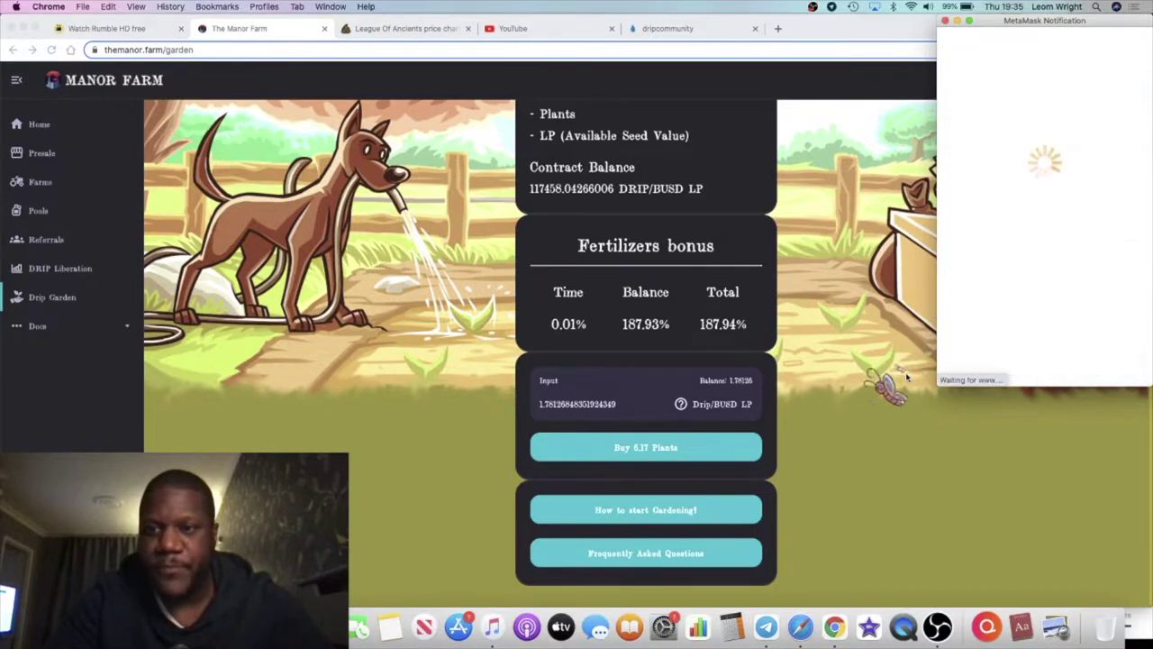
scroll(837, 406, up, 3)
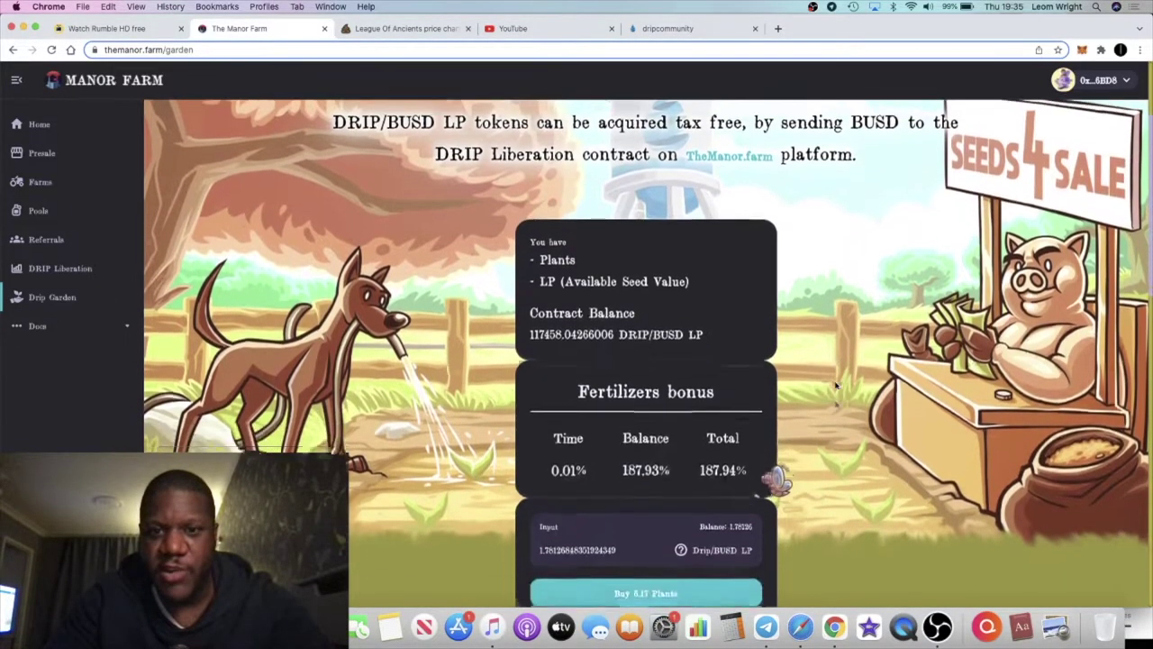
scroll(836, 385, down, 4)
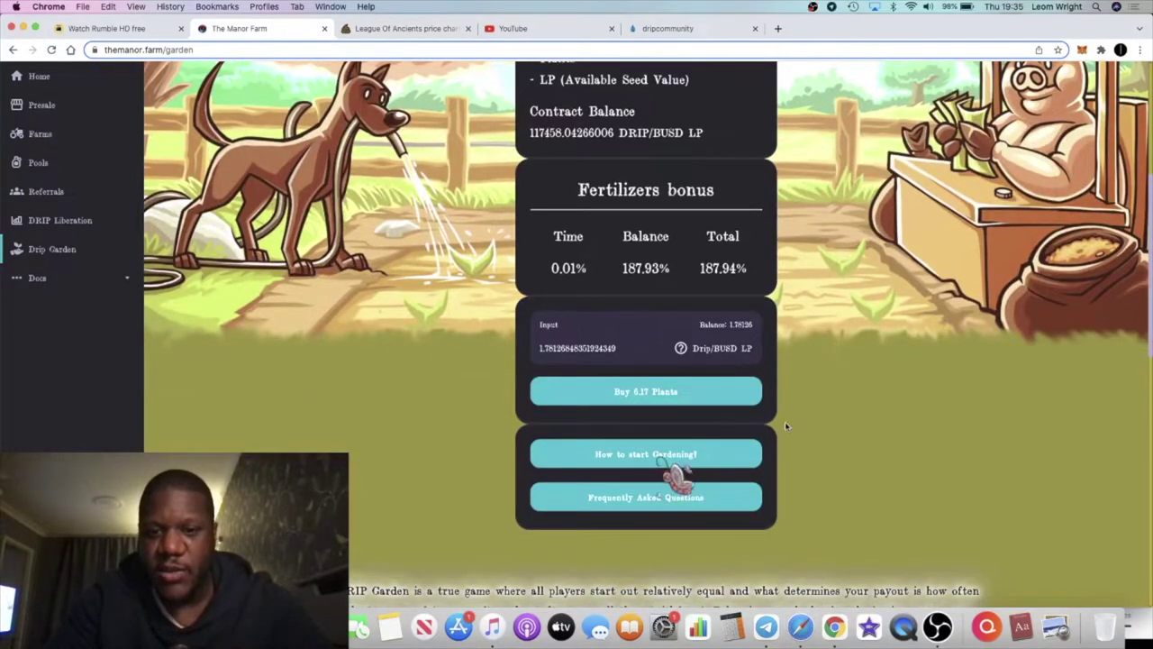
click(712, 403)
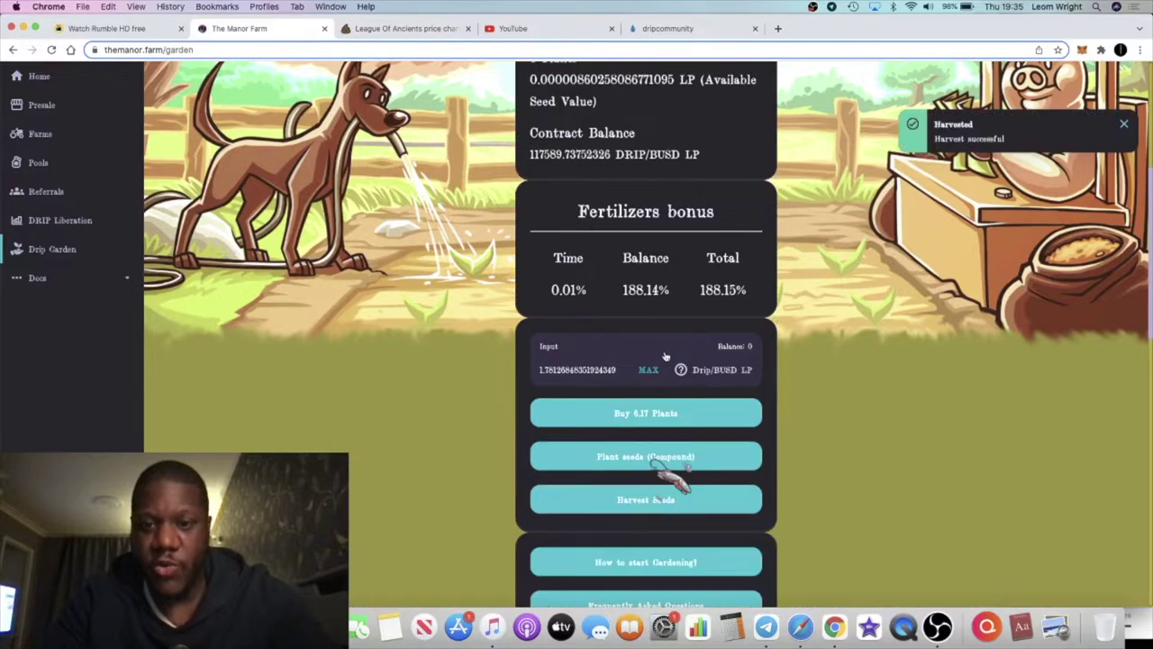
Review the compound and harvest options, and read the DRIP Garden explanation with its buying power graph.
scroll(770, 400, down, 3)
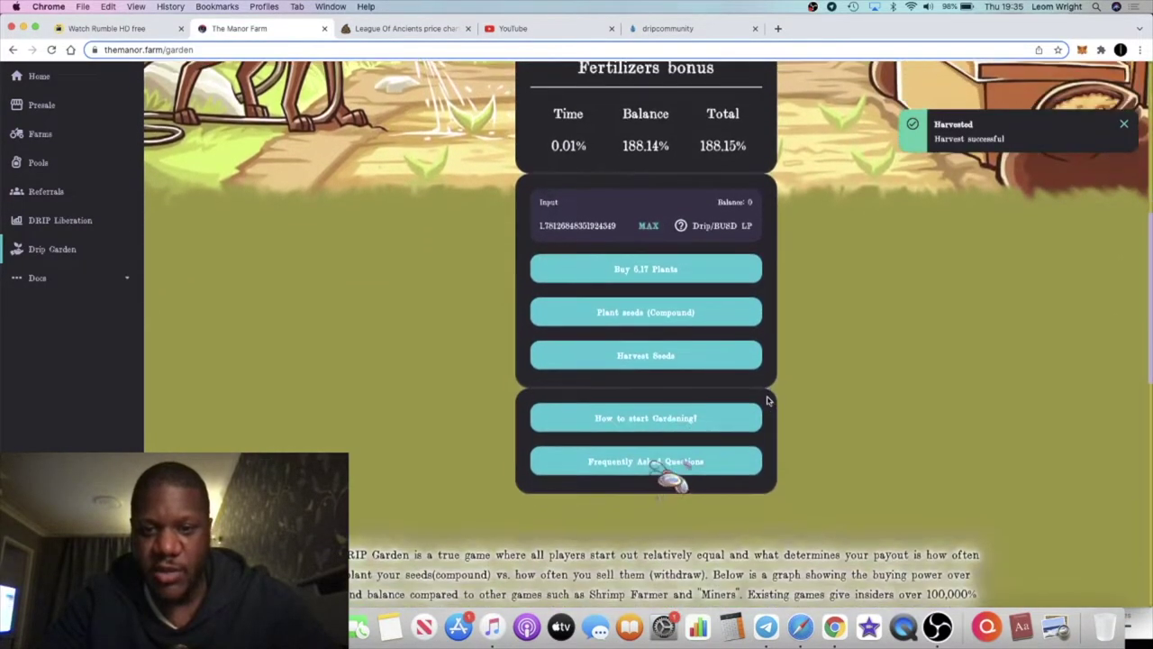
click(730, 357)
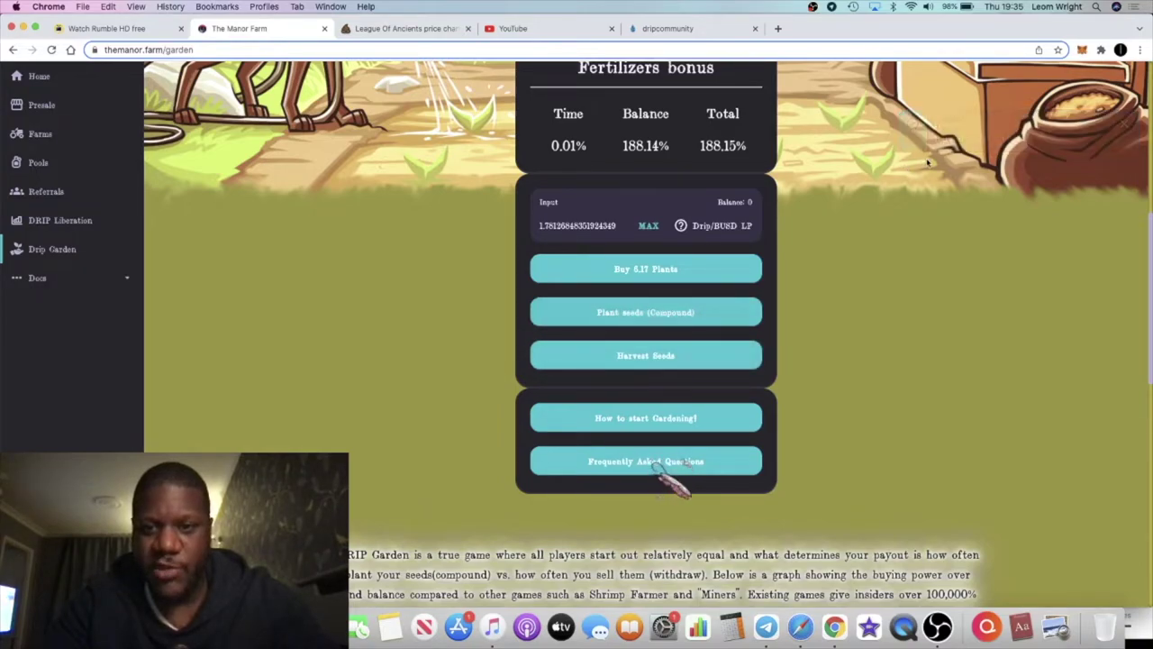
click(680, 314)
scroll(677, 323, down, 5)
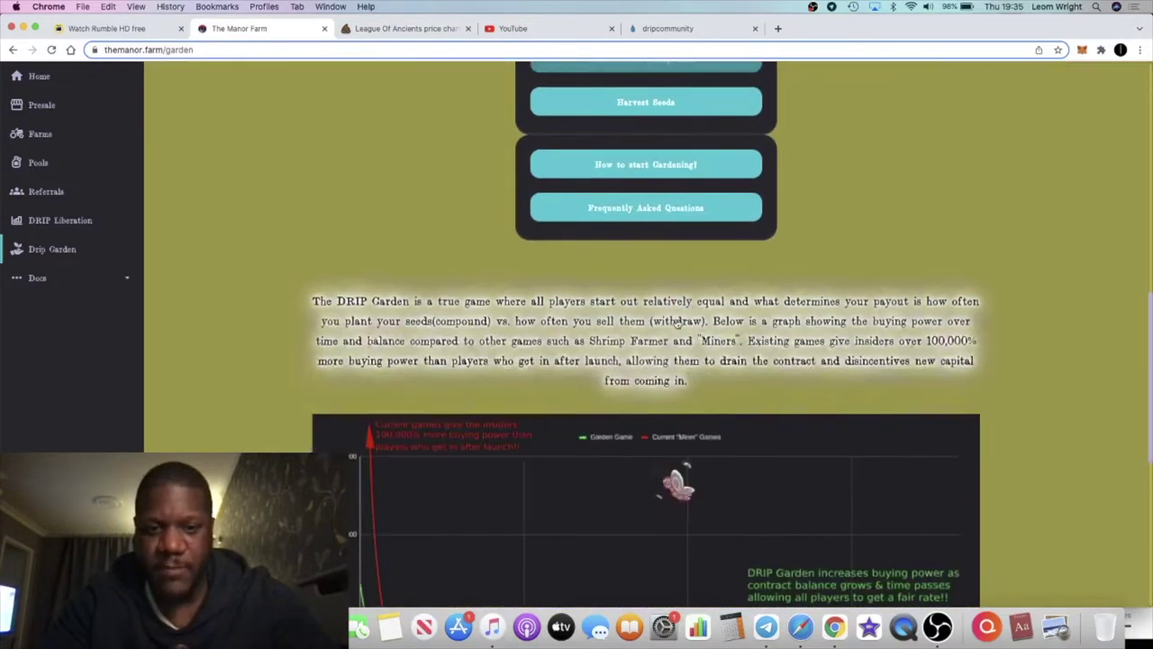
scroll(428, 272, down, 2)
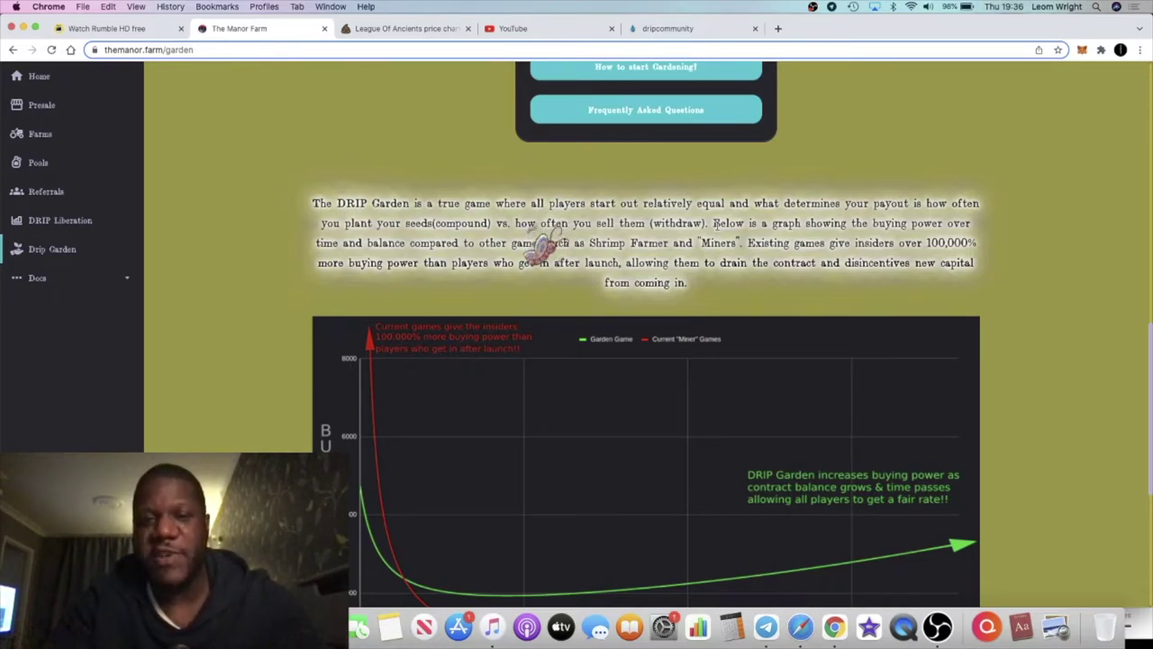
scroll(715, 223, up, 3)
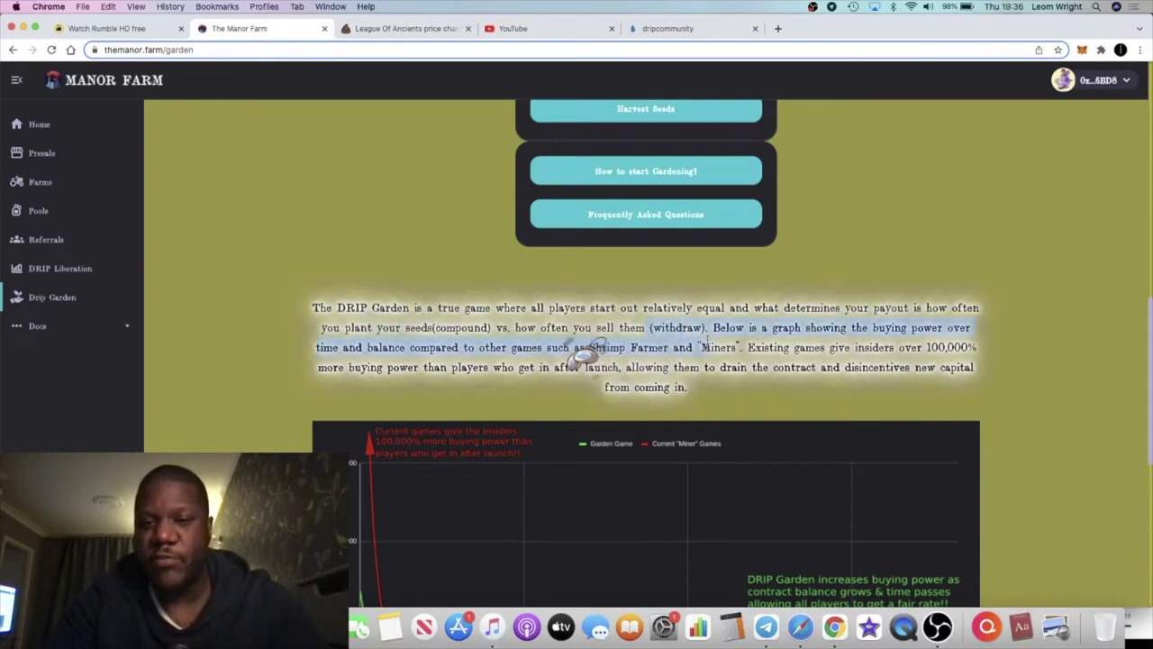
scroll(676, 338, down, 5)
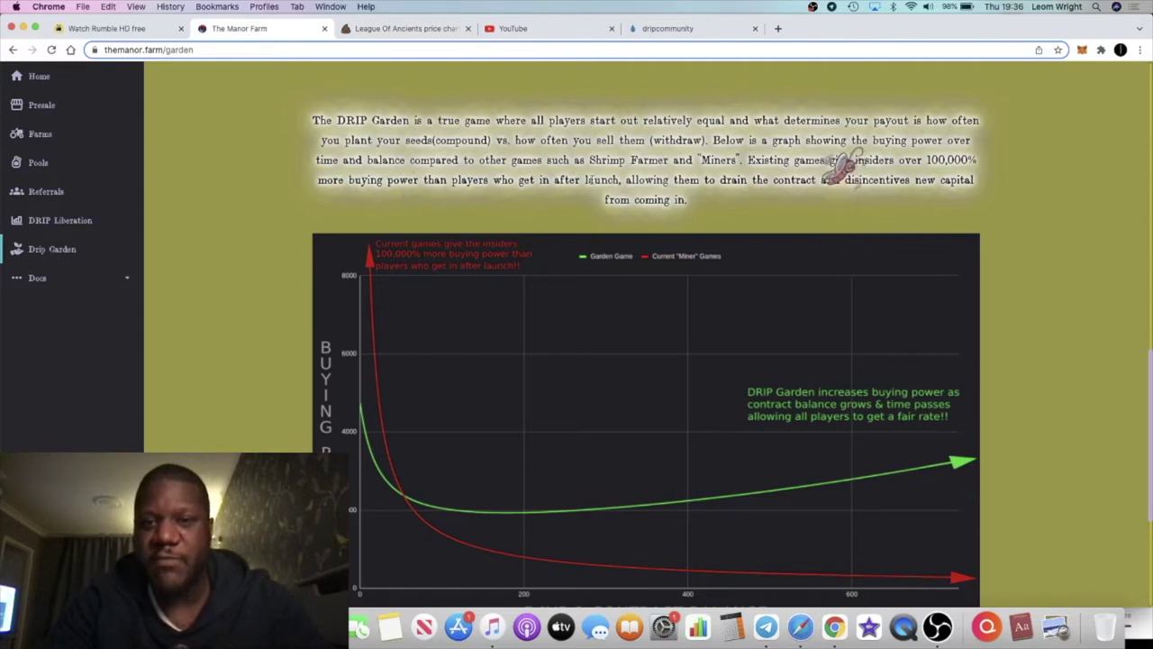
scroll(739, 160, down, 5)
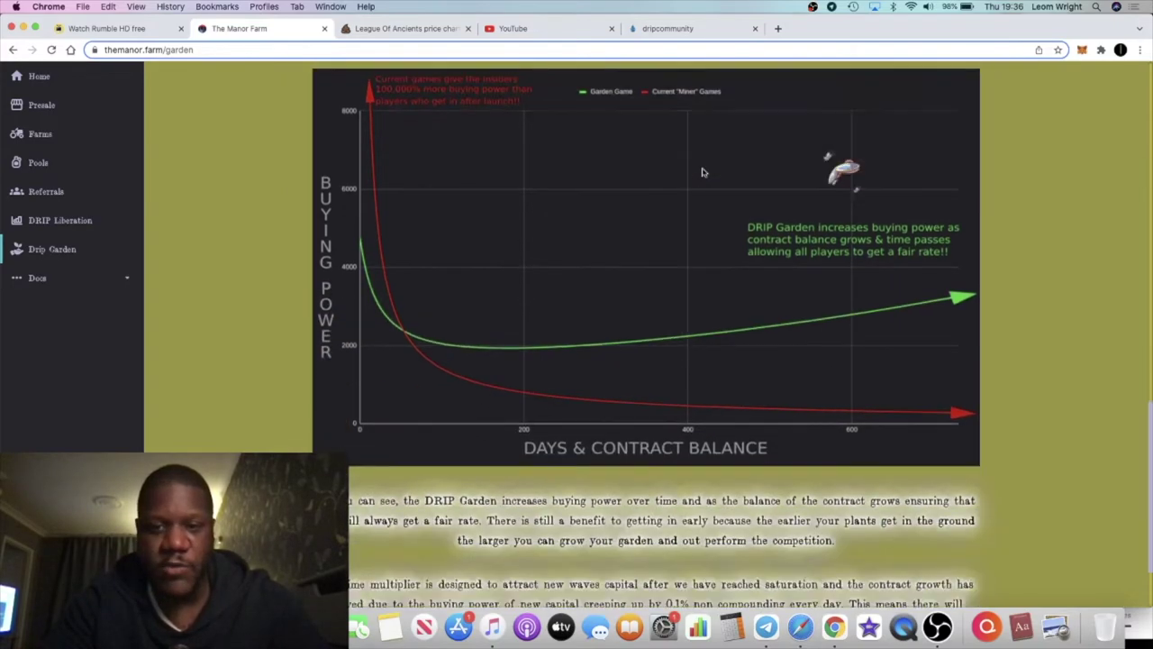
scroll(640, 247, up, 2)
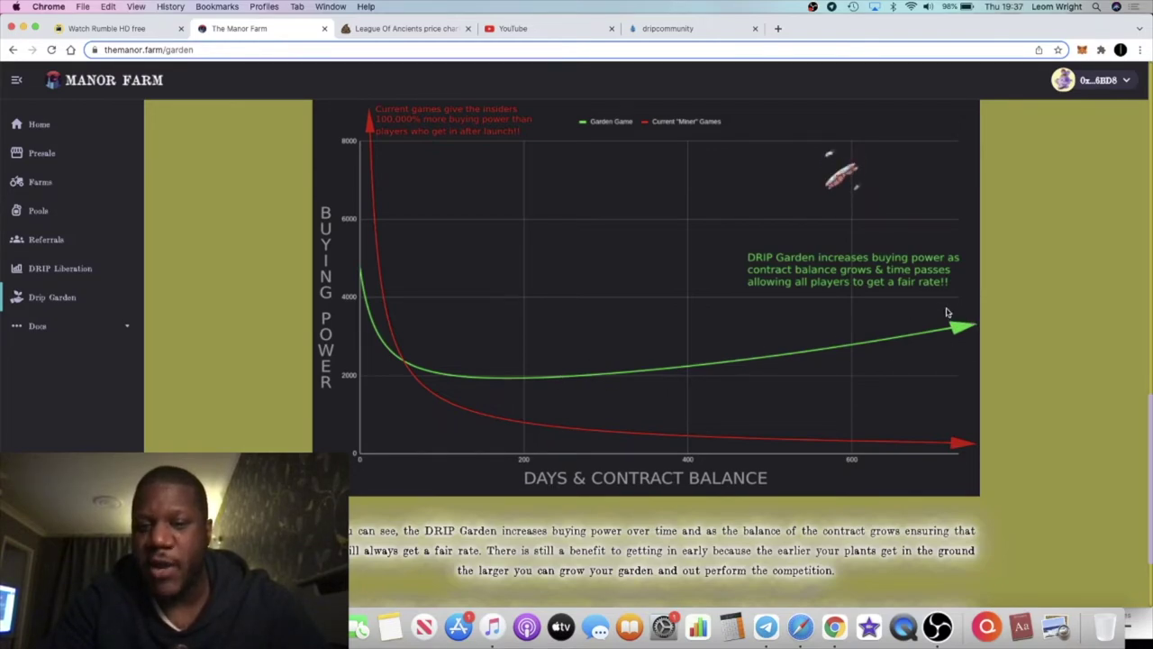
scroll(946, 313, down, 3)
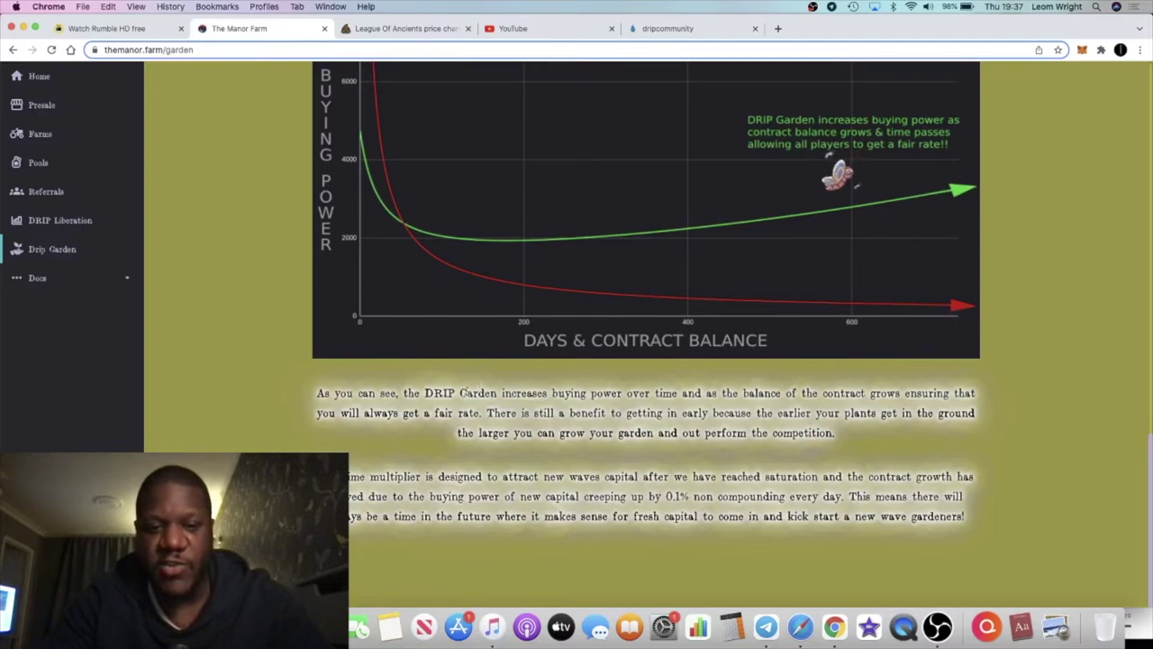
Check the owned plants, available seed value, contract balance and fertilizer bonus in the Drip Garden.
scroll(402, 399, up, 15)
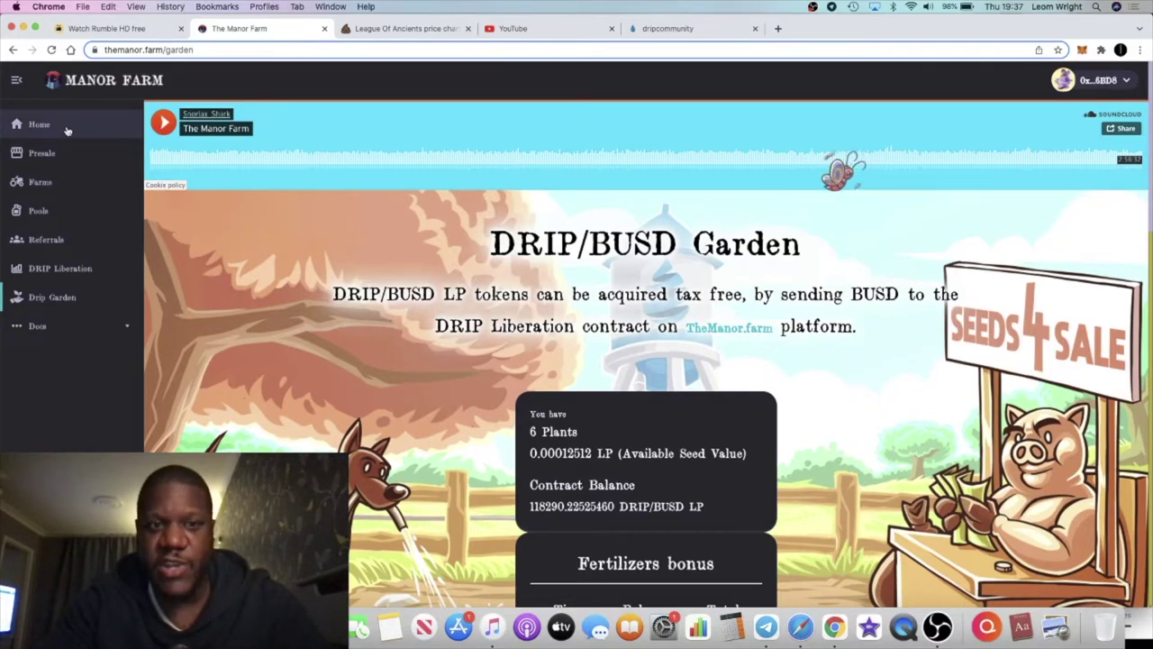
scroll(286, 409, down, 5)
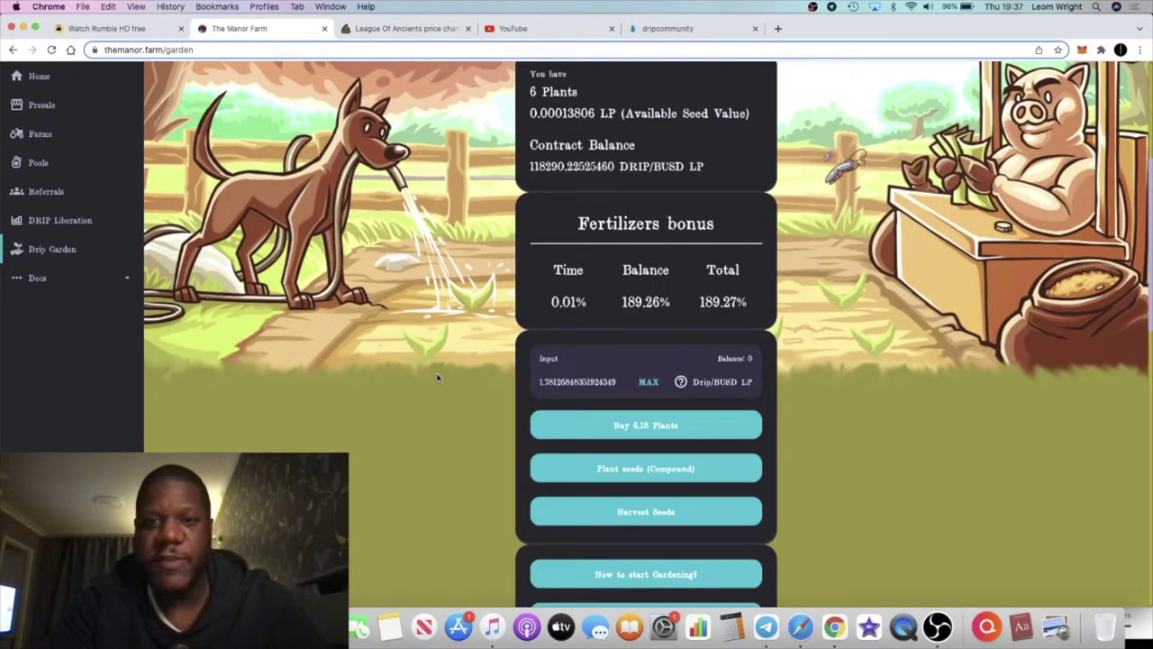
scroll(438, 378, up, 5)
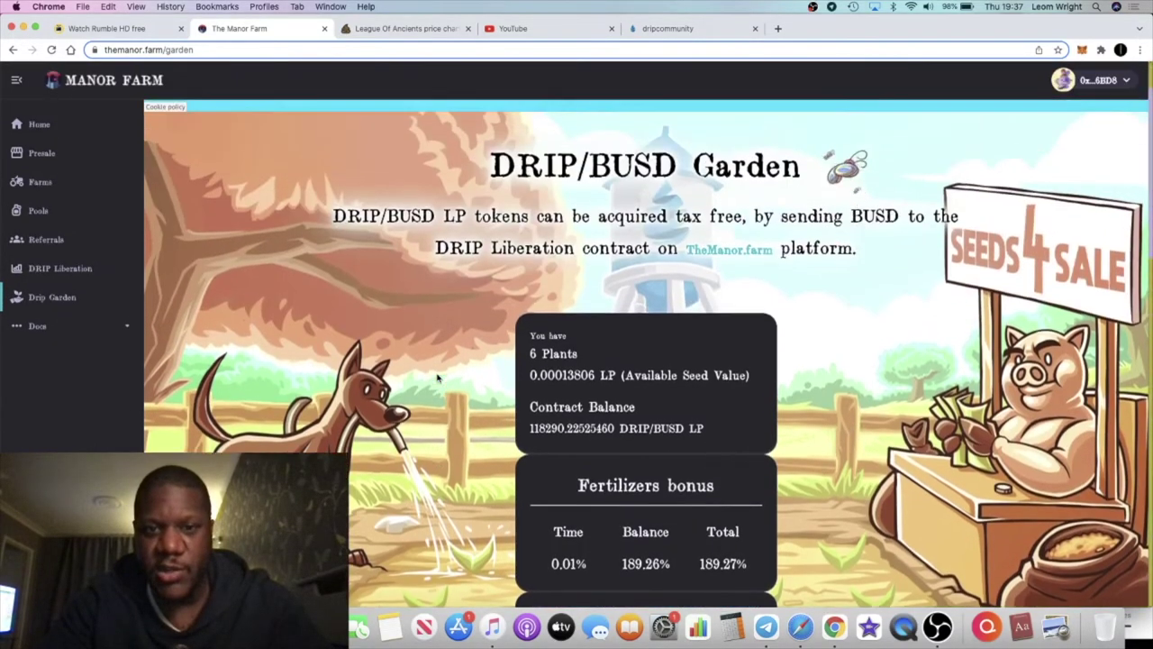
scroll(342, 376, down, 3)
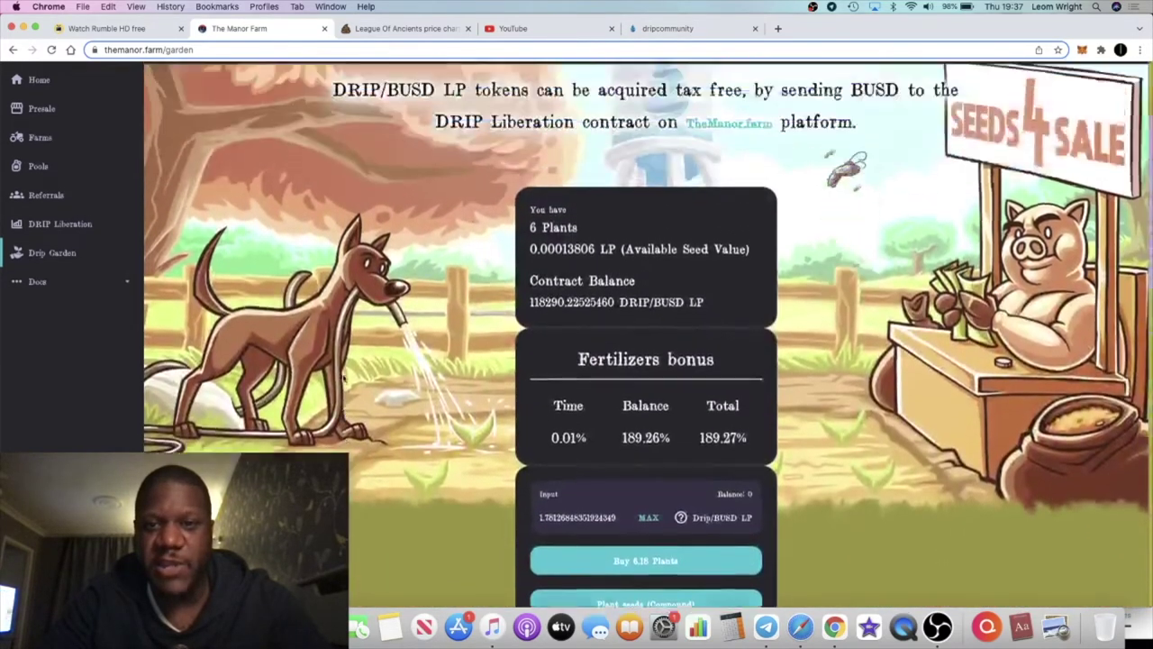
scroll(342, 377, up, 4)
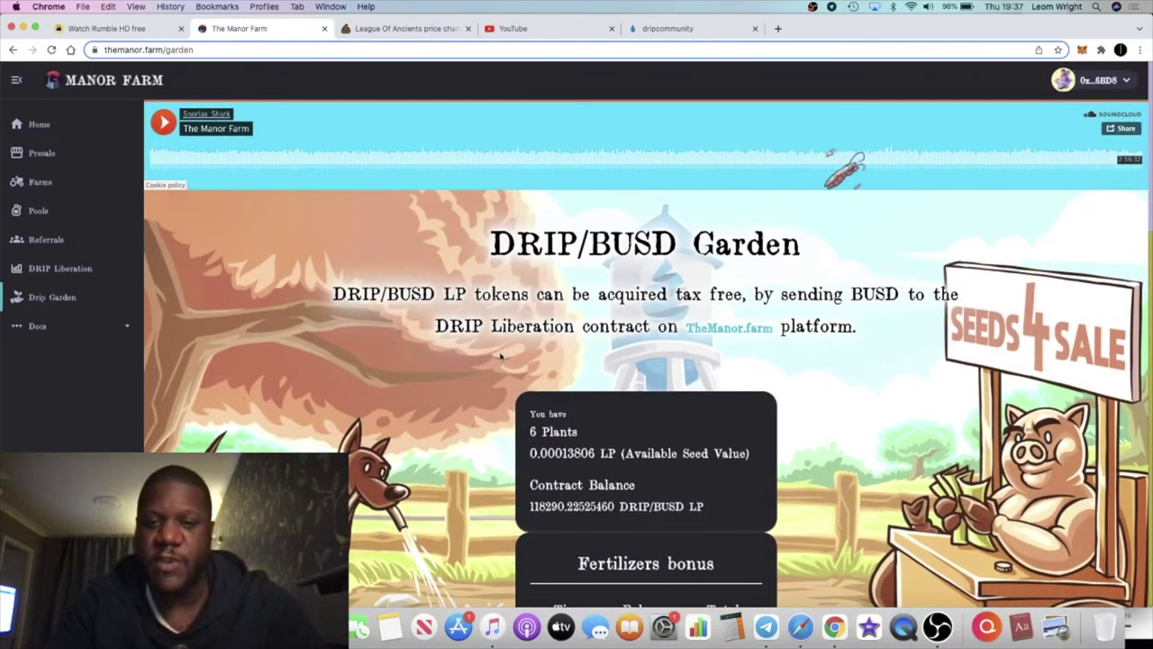
scroll(554, 358, down, 3)
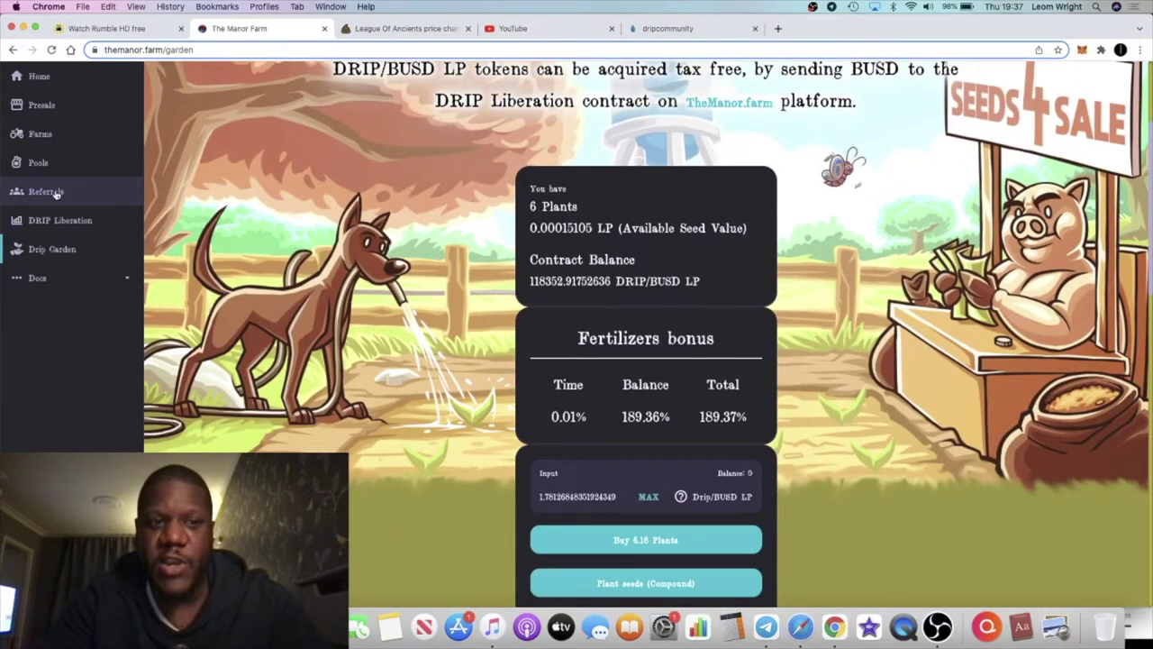
Open the Referrals page and read the commission terms and referral details.
click(54, 193)
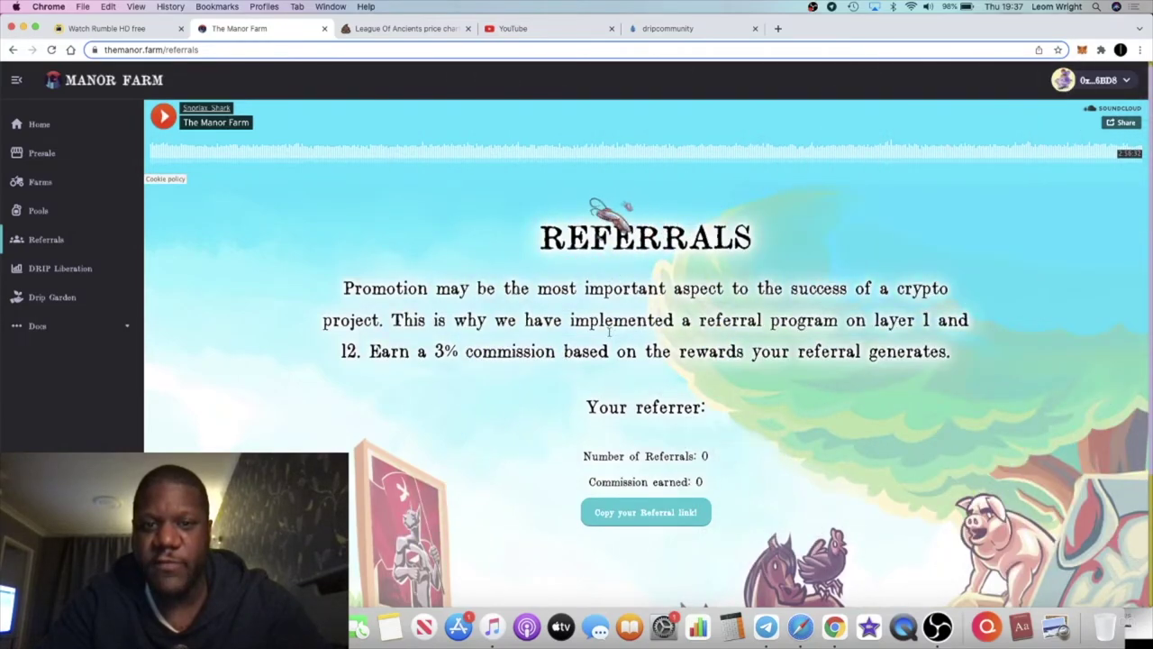
scroll(486, 261, down, 3)
drag(419, 183, 597, 183)
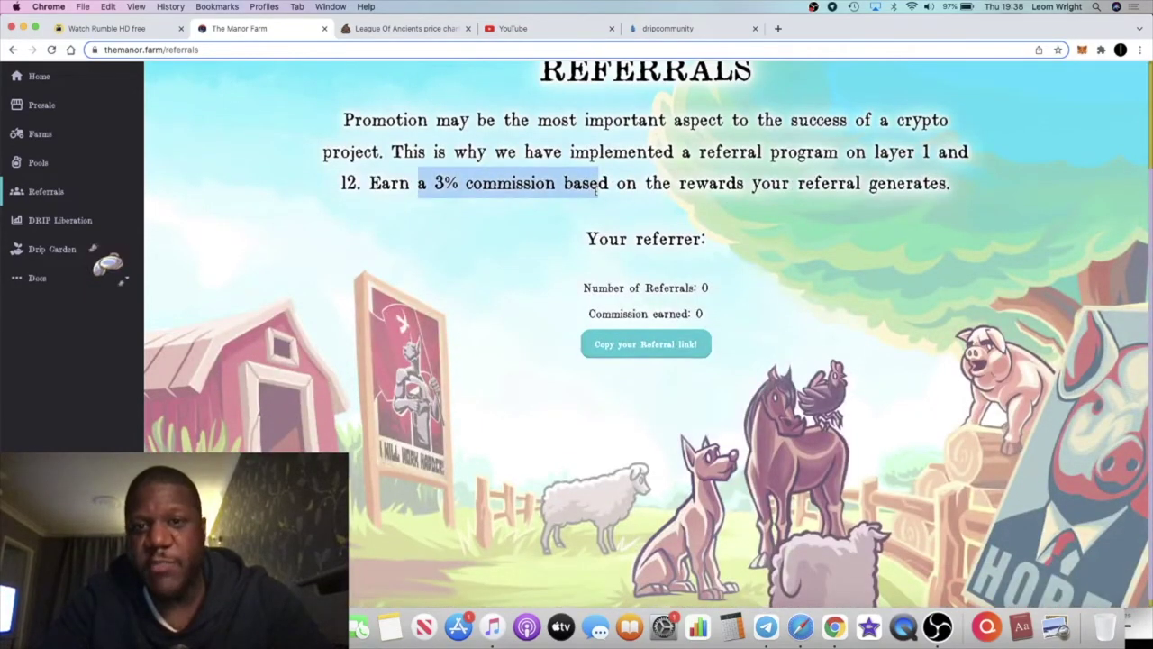
double_click(585, 184)
click(635, 189)
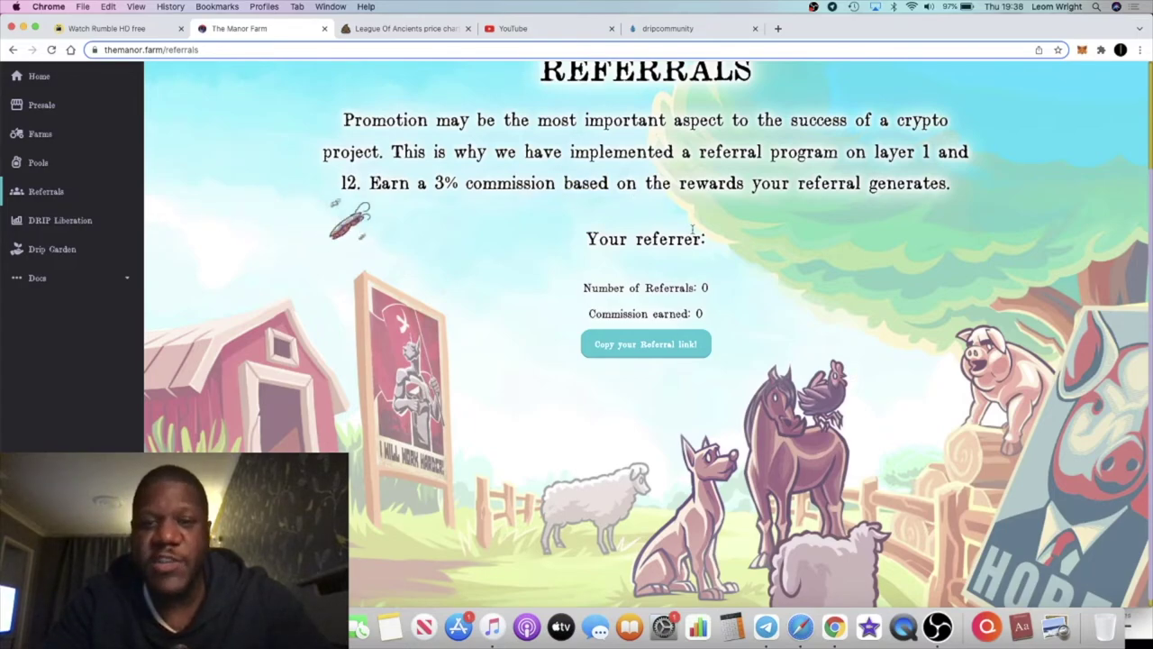
scroll(685, 243, up, 3)
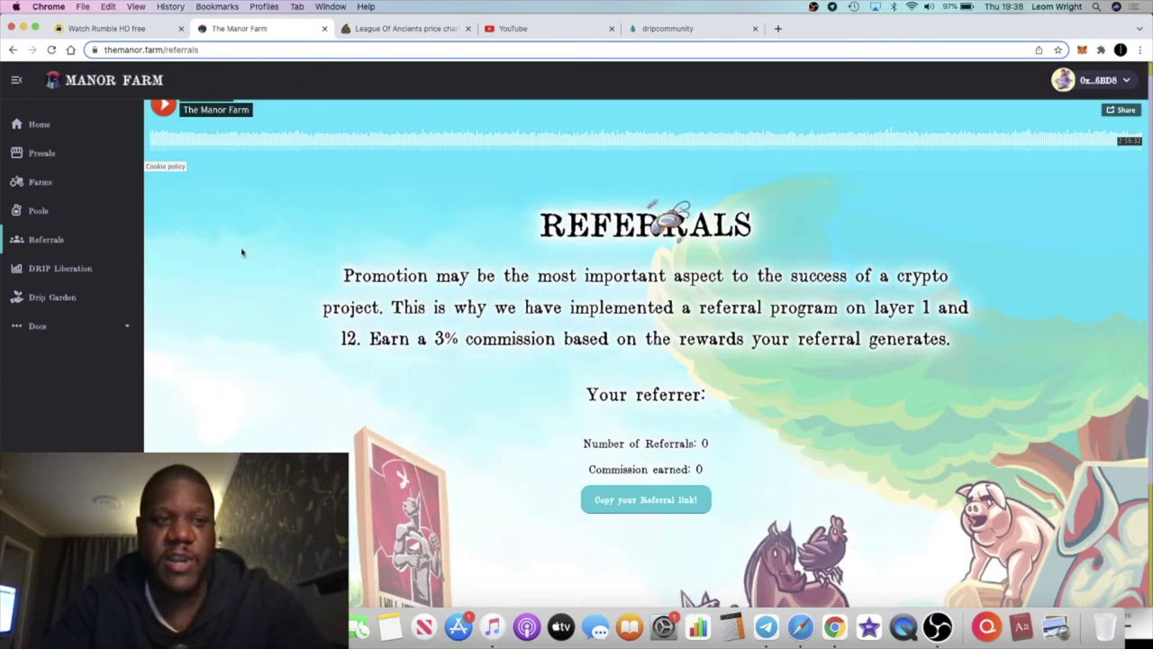
Open the Presale page and read the private and public sale terms and the REV presale token purchase form.
click(54, 153)
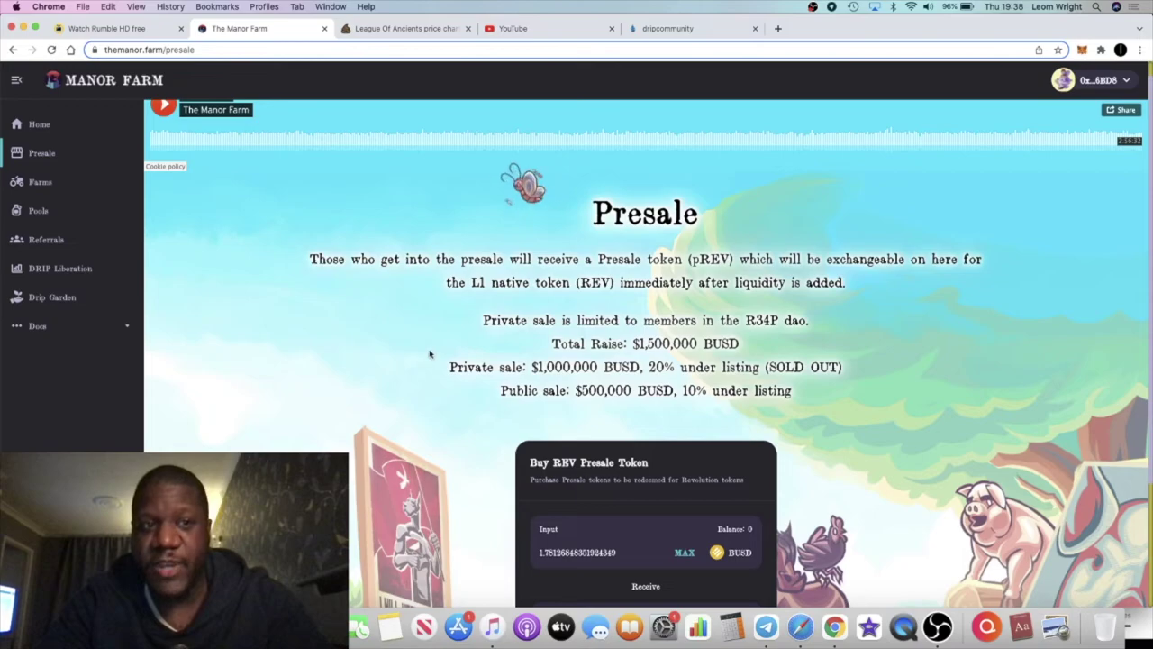
scroll(425, 388, down, 4)
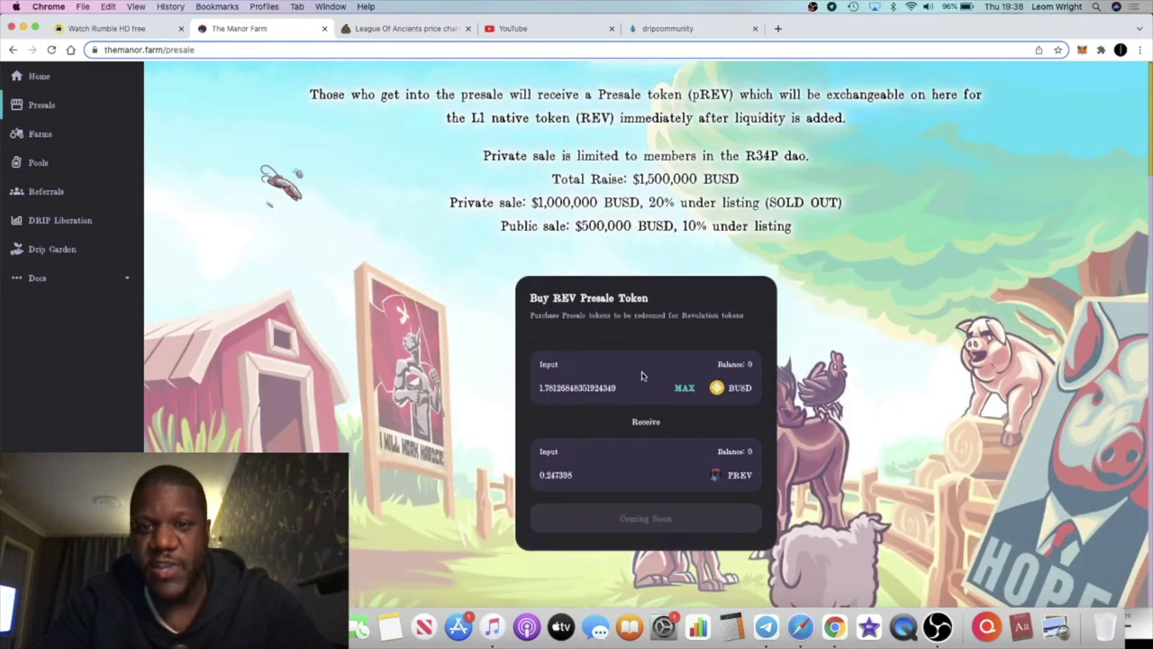
scroll(642, 378, up, 4)
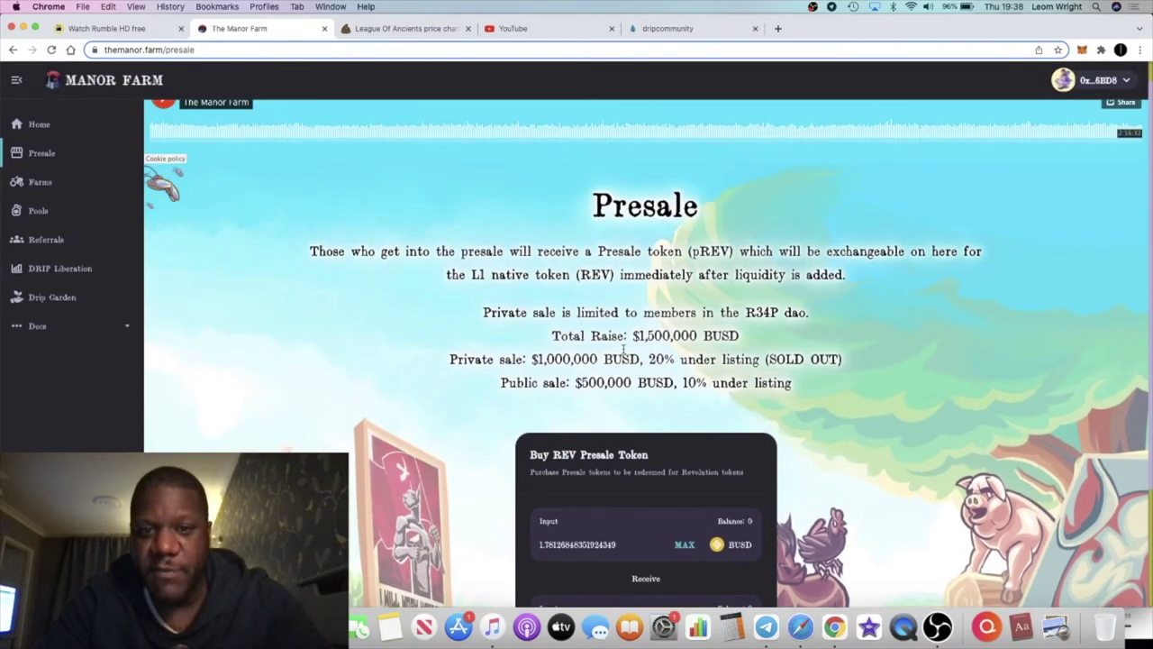
scroll(623, 349, down, 2)
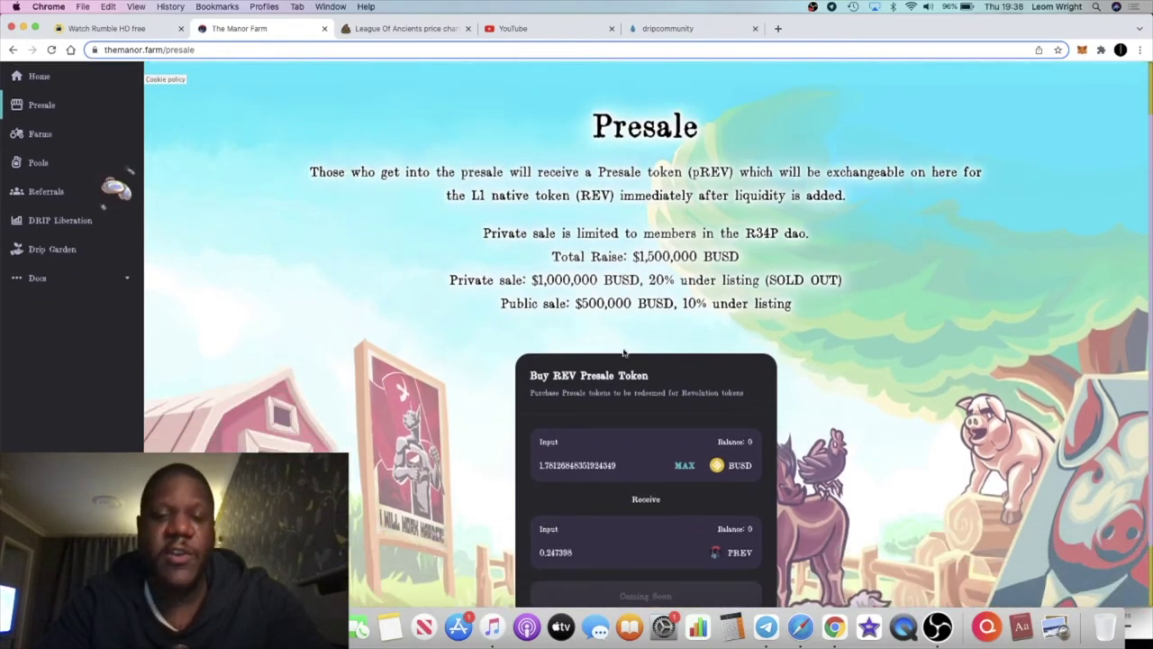
scroll(622, 352, down, 2)
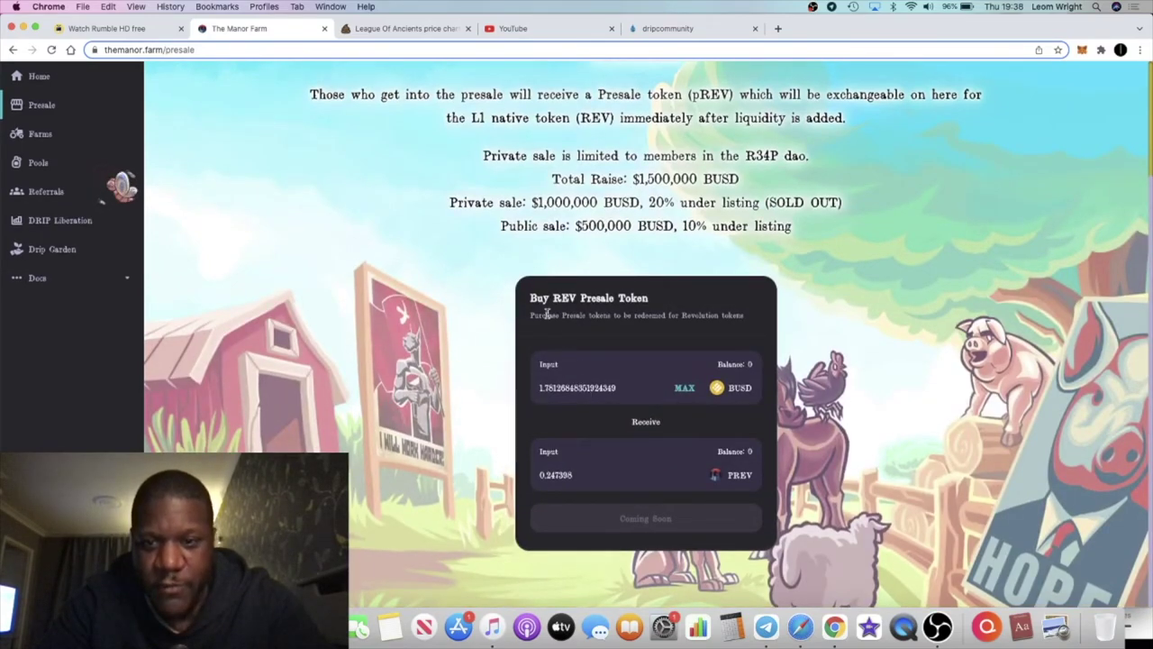
scroll(452, 264, up, 5)
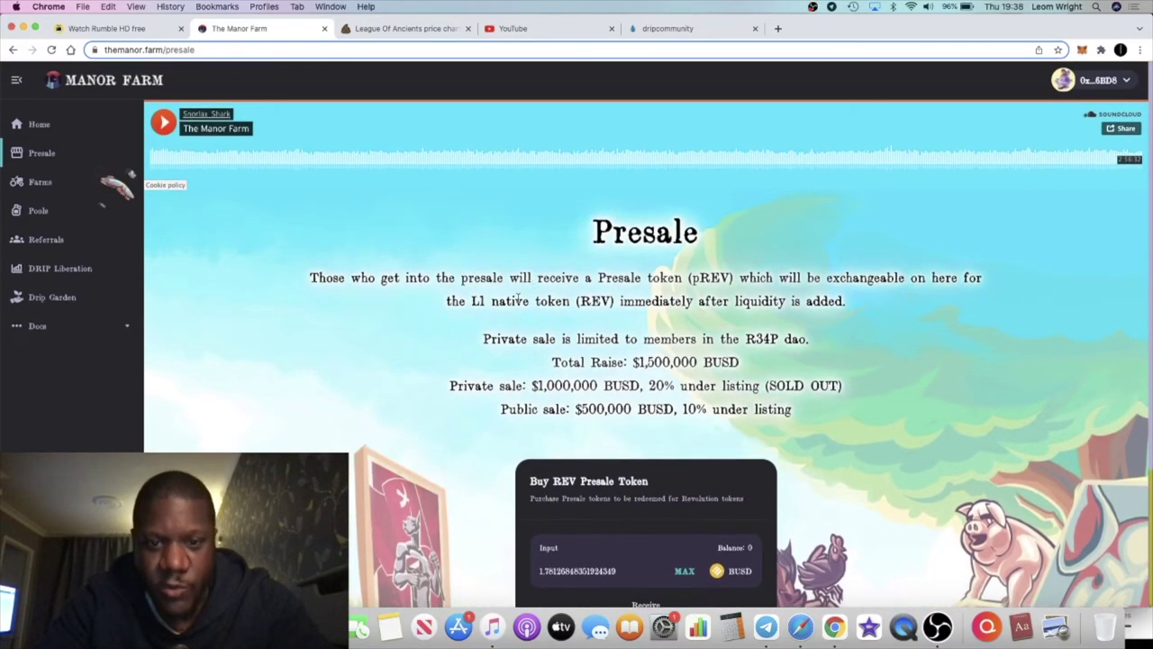
Open the Home page and read the Manor introduction, the Launch section and the section on accumulating REV.
click(115, 135)
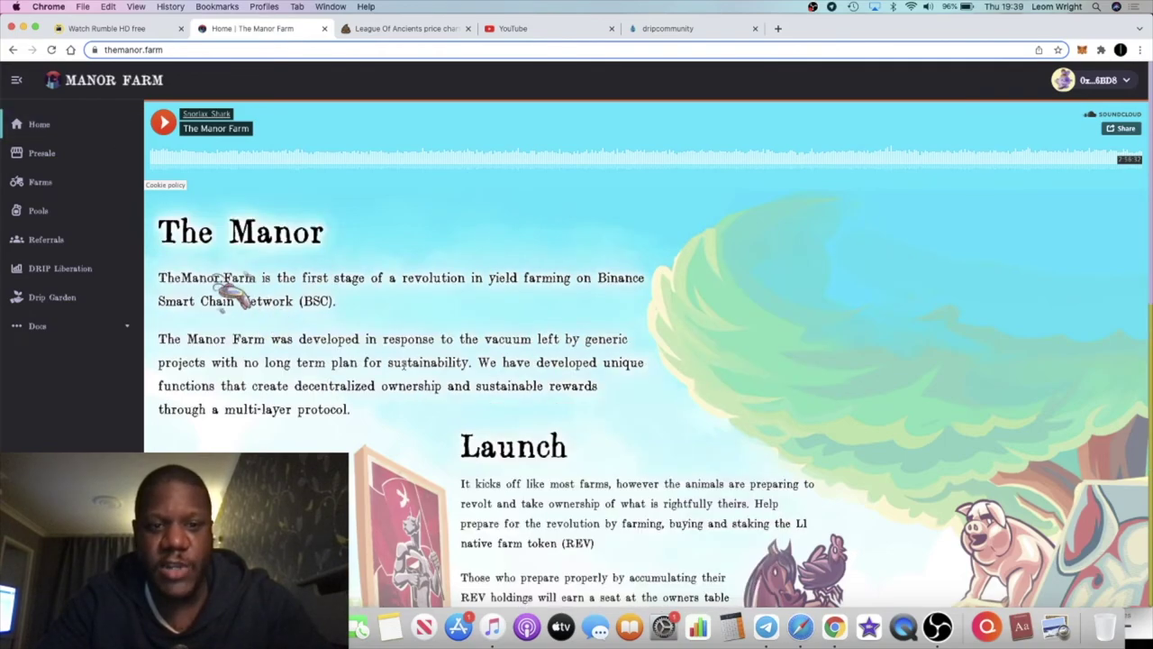
scroll(376, 434, down, 5)
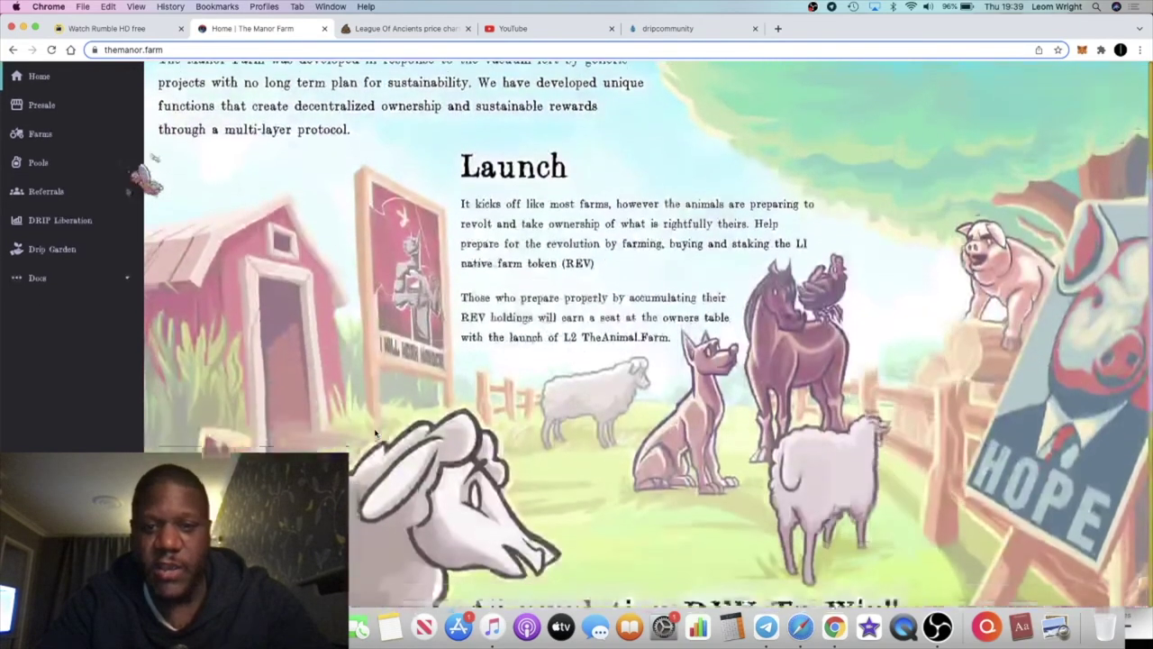
scroll(376, 433, down, 7)
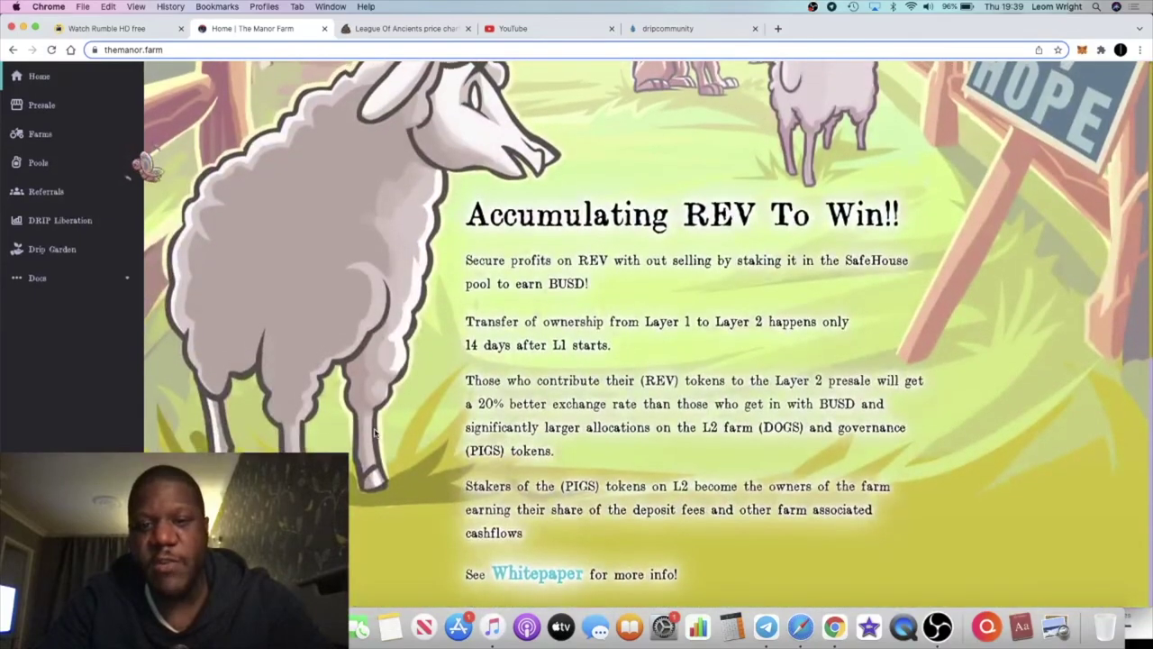